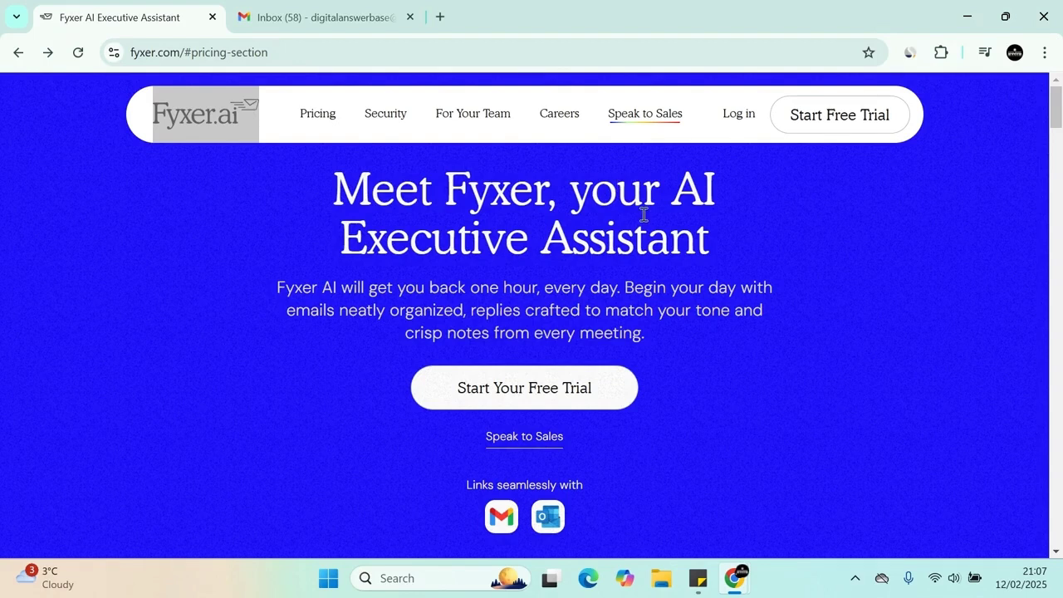
Step: Look through the Fyxer homepage sections on drafting responses, sorting emails and notetaking meetings
scroll(643, 215, down, 3)
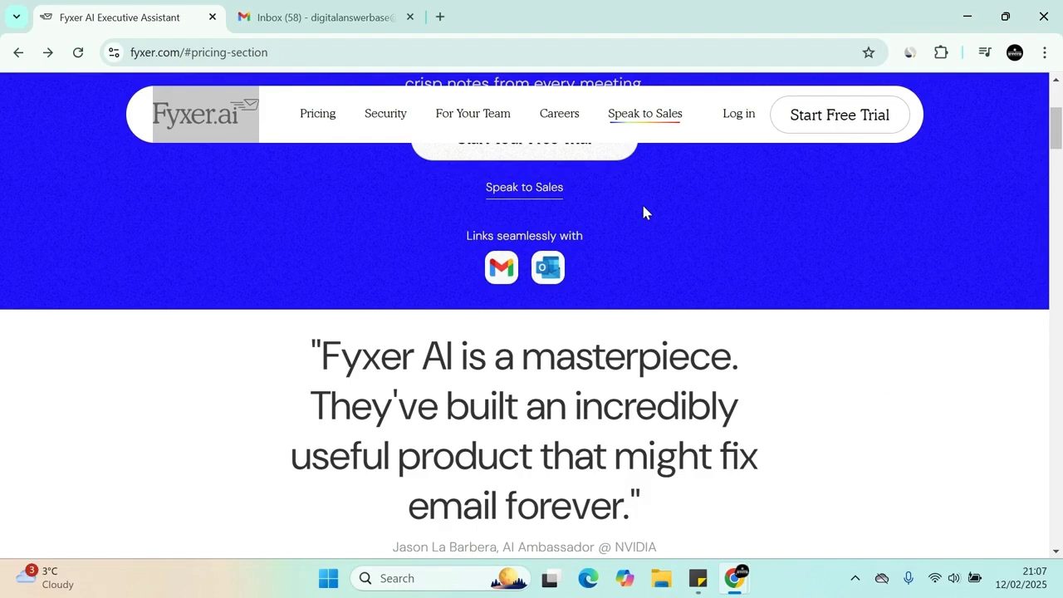
scroll(643, 214, down, 1)
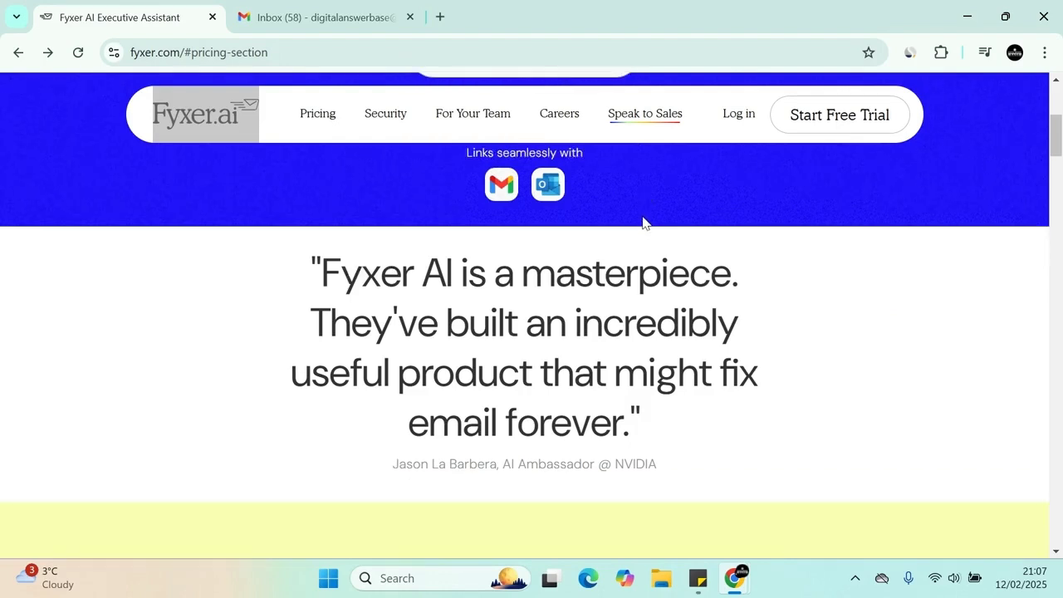
scroll(644, 222, down, 2)
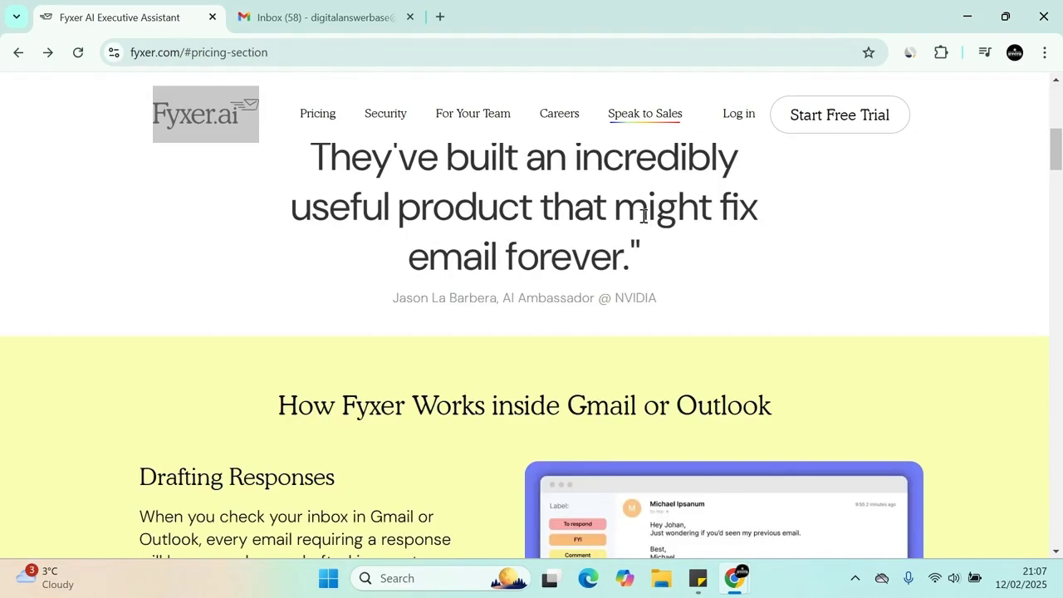
scroll(644, 216, down, 1)
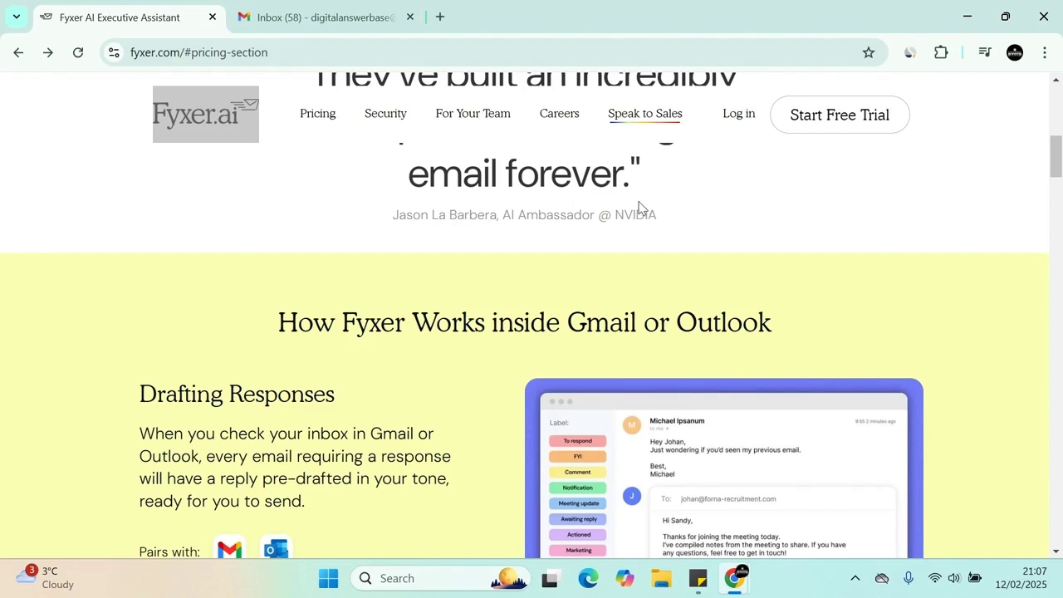
scroll(641, 195, down, 5)
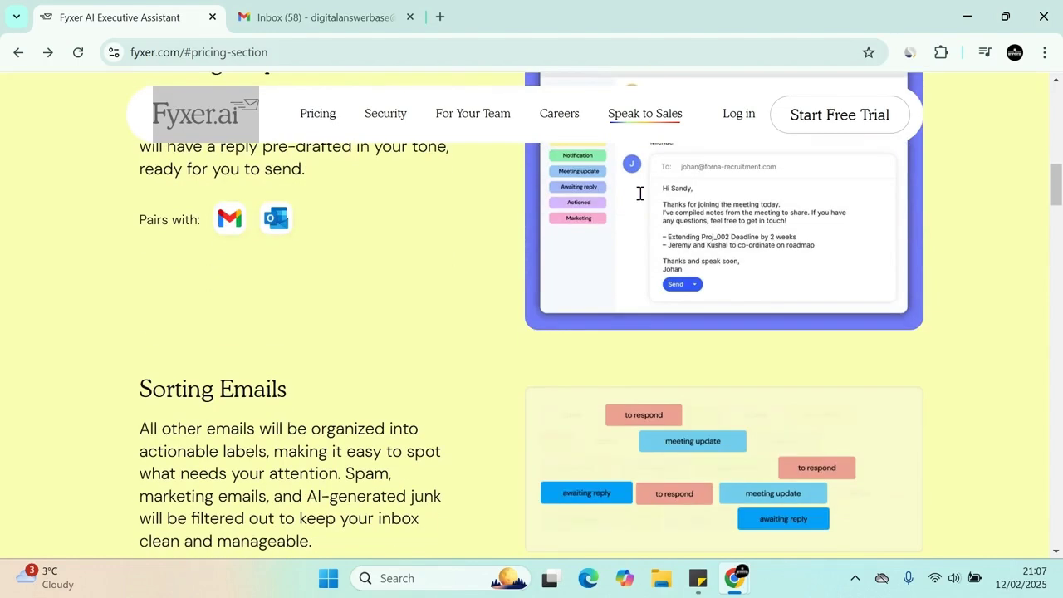
scroll(641, 193, down, 15)
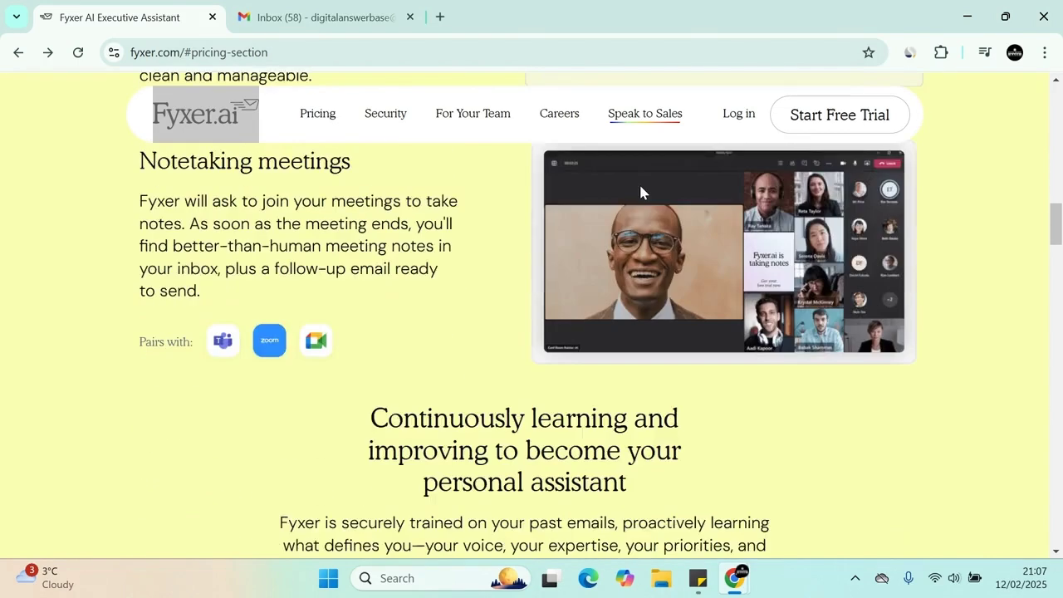
scroll(640, 186, up, 1)
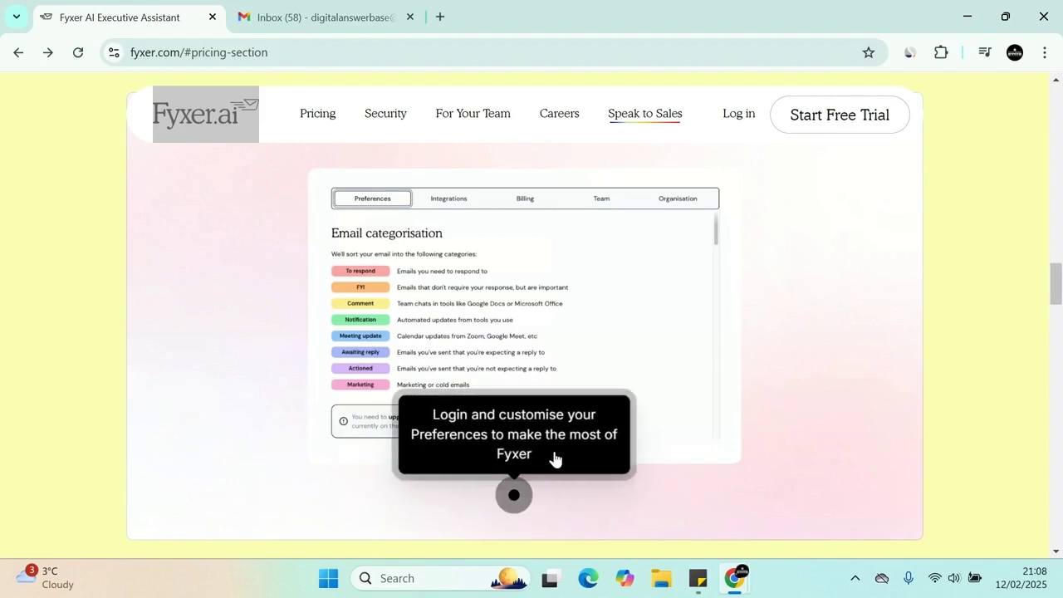
Step: Step through the interactive product demo, covering preferences, email signature, teammate invitations and plans for 20+ teammates
click(526, 510)
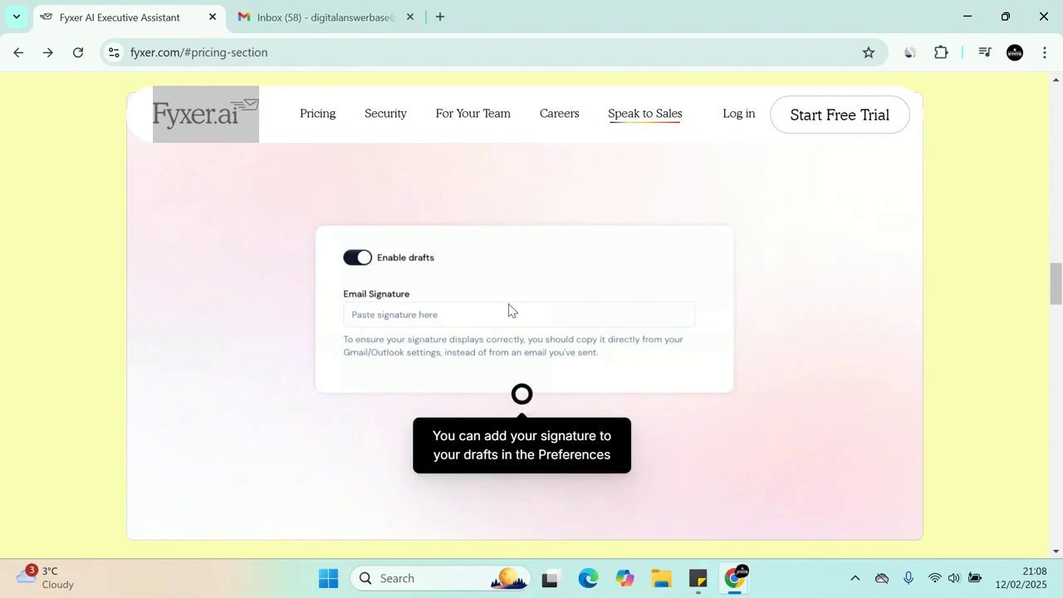
click(528, 395)
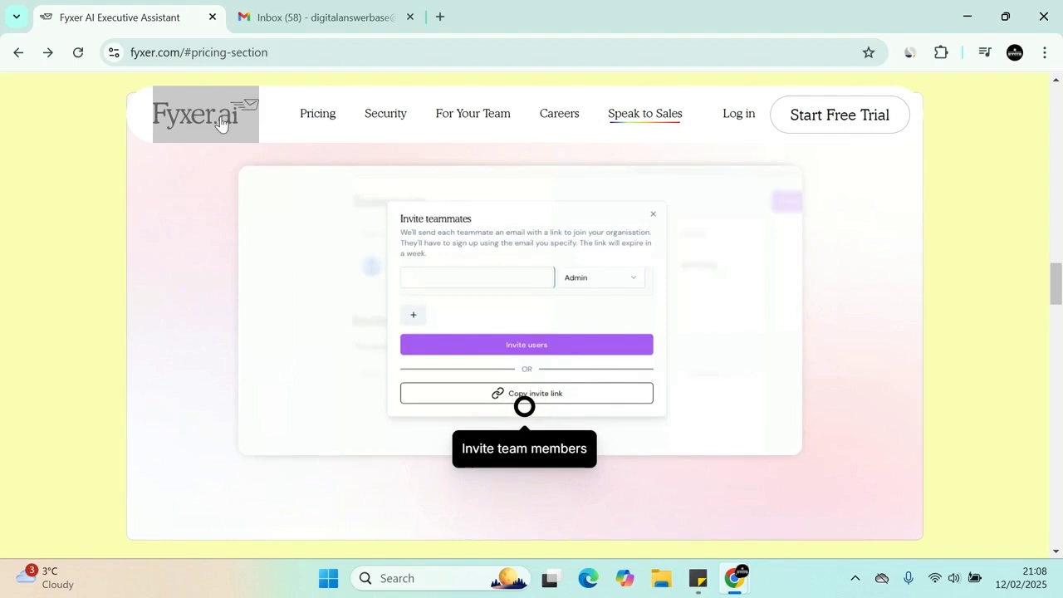
click(524, 407)
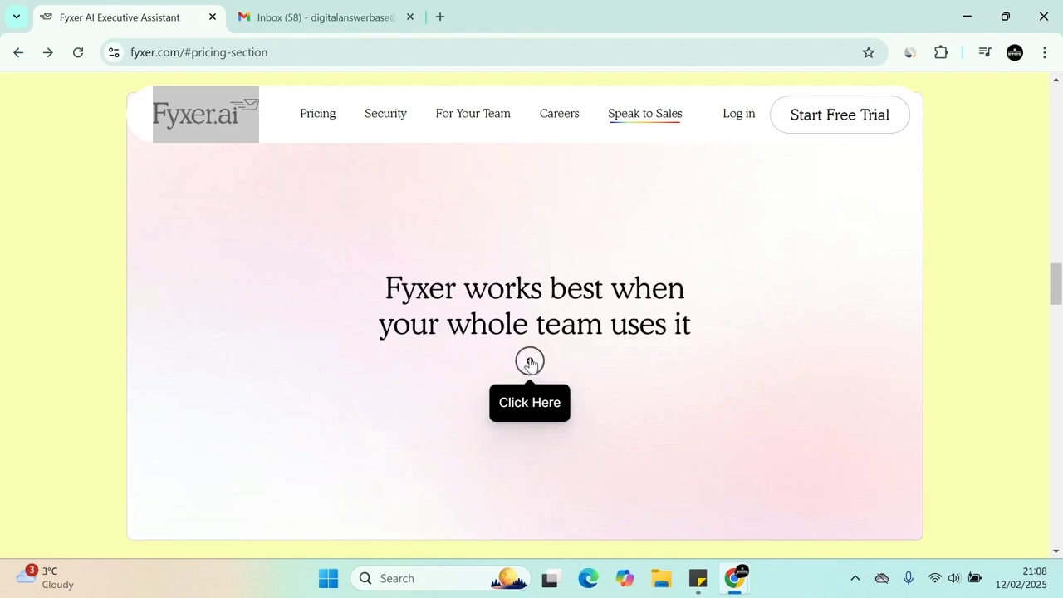
click(531, 363)
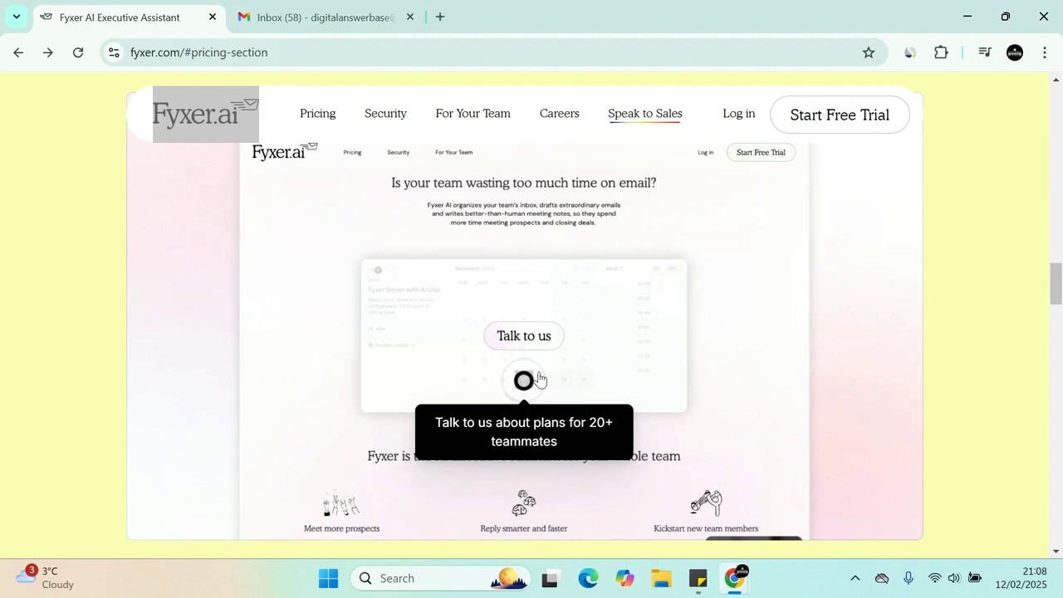
click(538, 378)
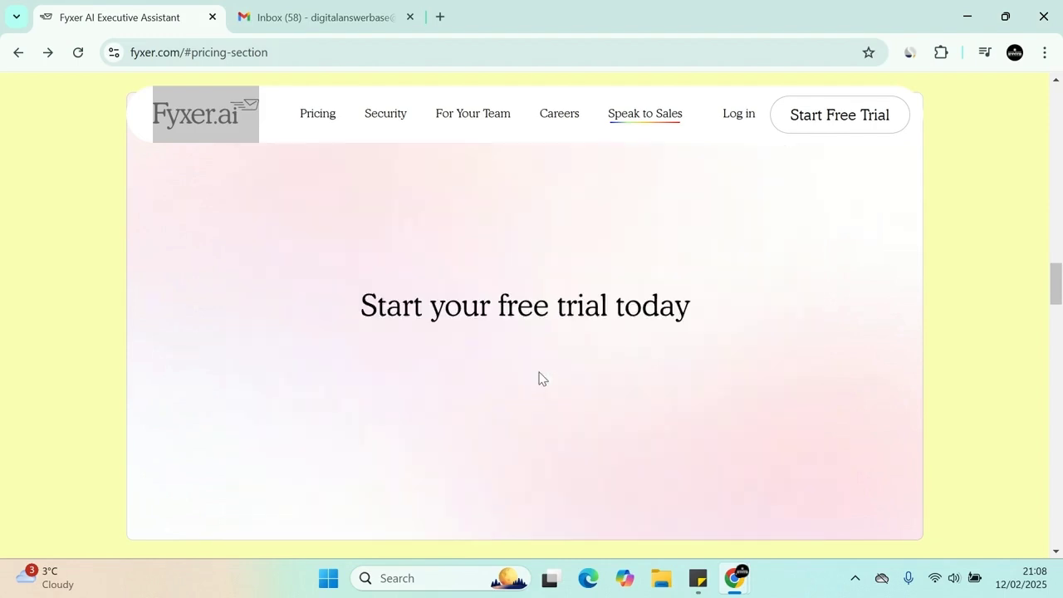
Step: Switch to the Gmail inbox and view the emails under the to respond, FYI, comment, notification and meeting update labels
click(363, 25)
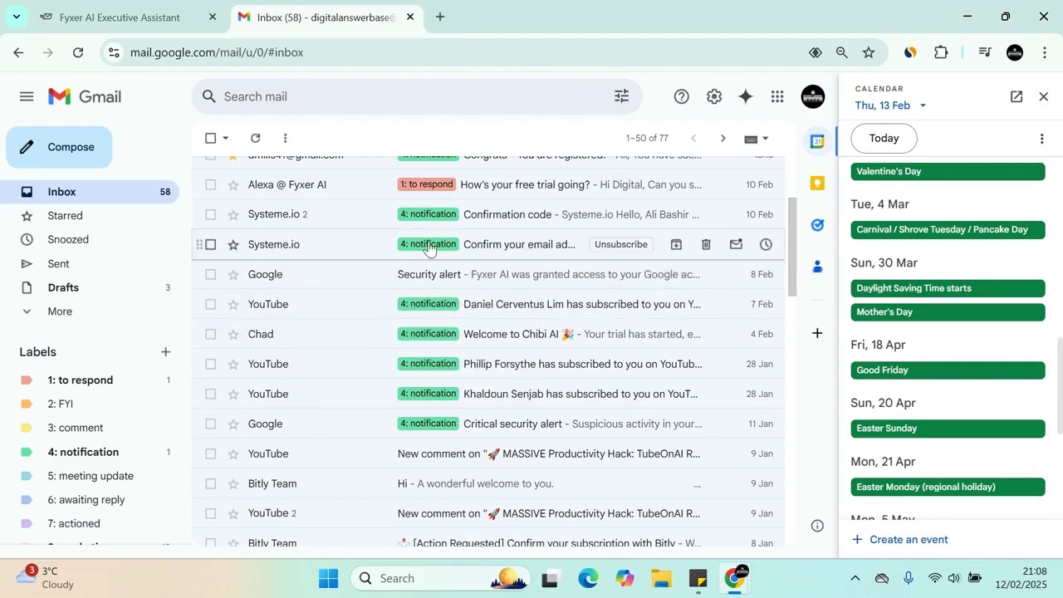
scroll(90, 332, down, 2)
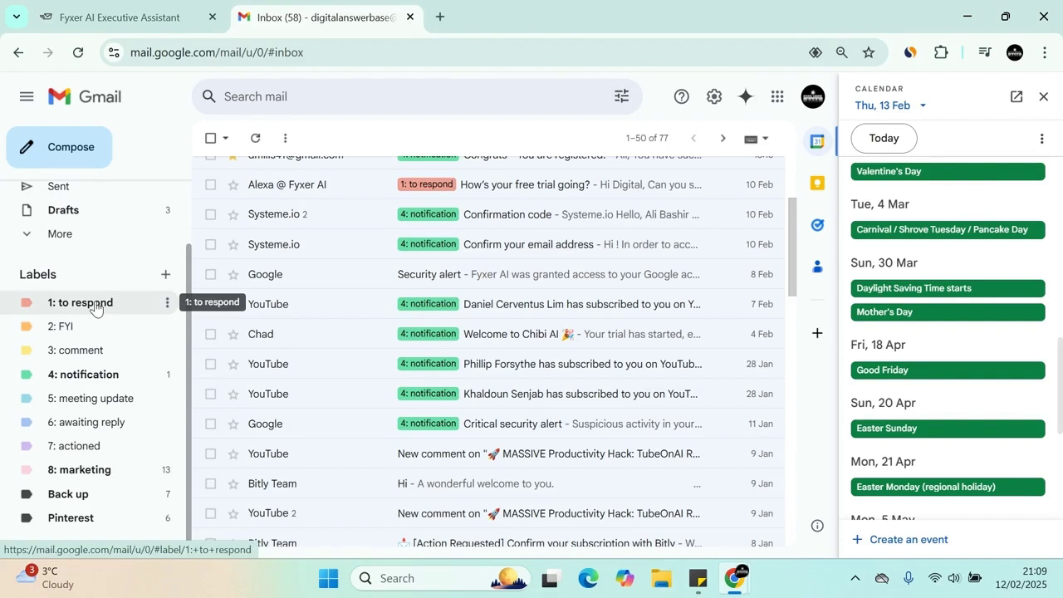
click(95, 309)
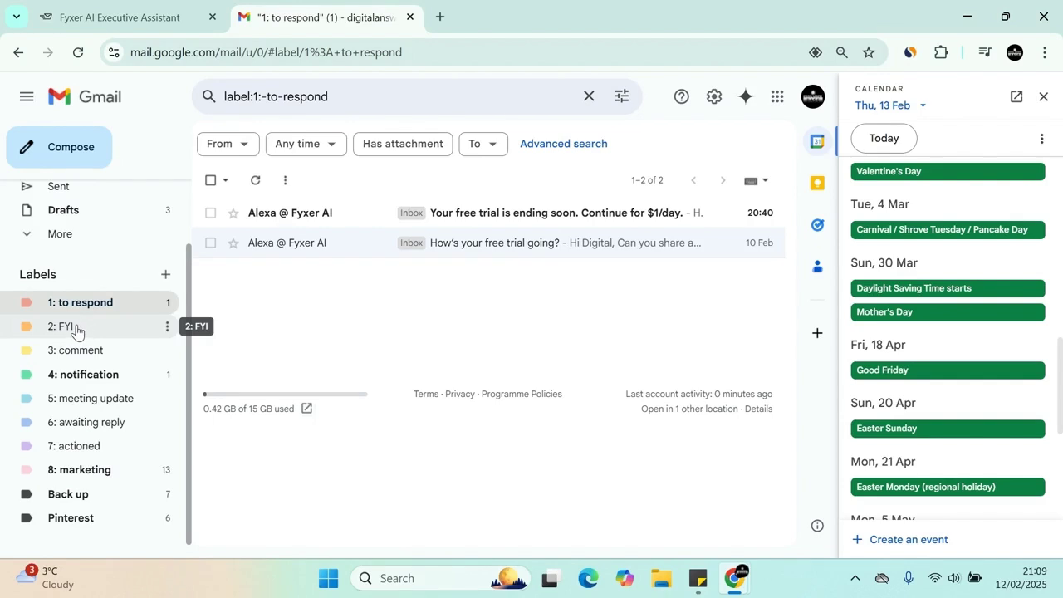
click(76, 328)
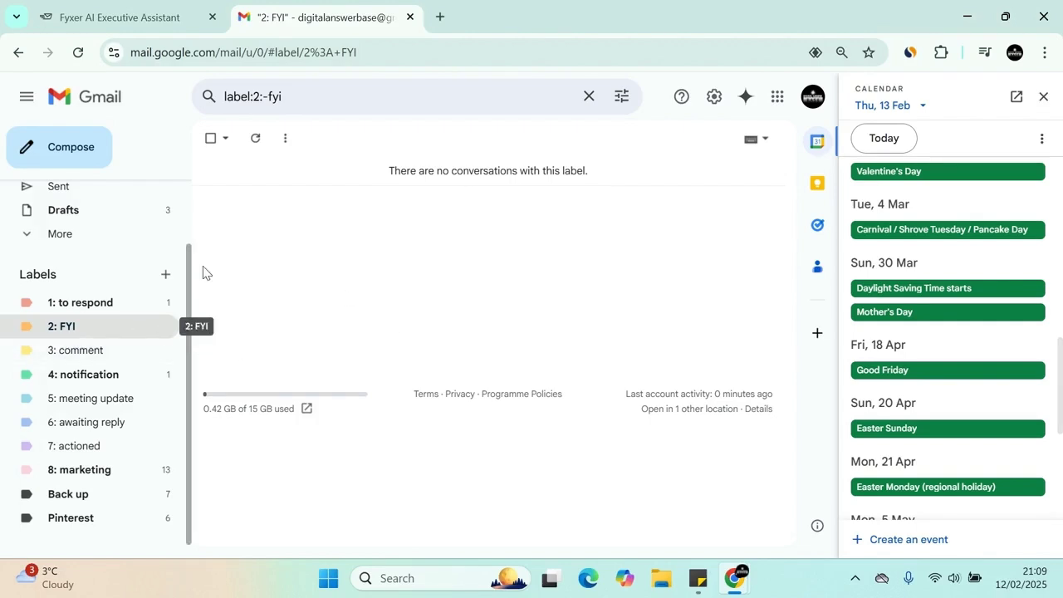
click(93, 352)
click(90, 375)
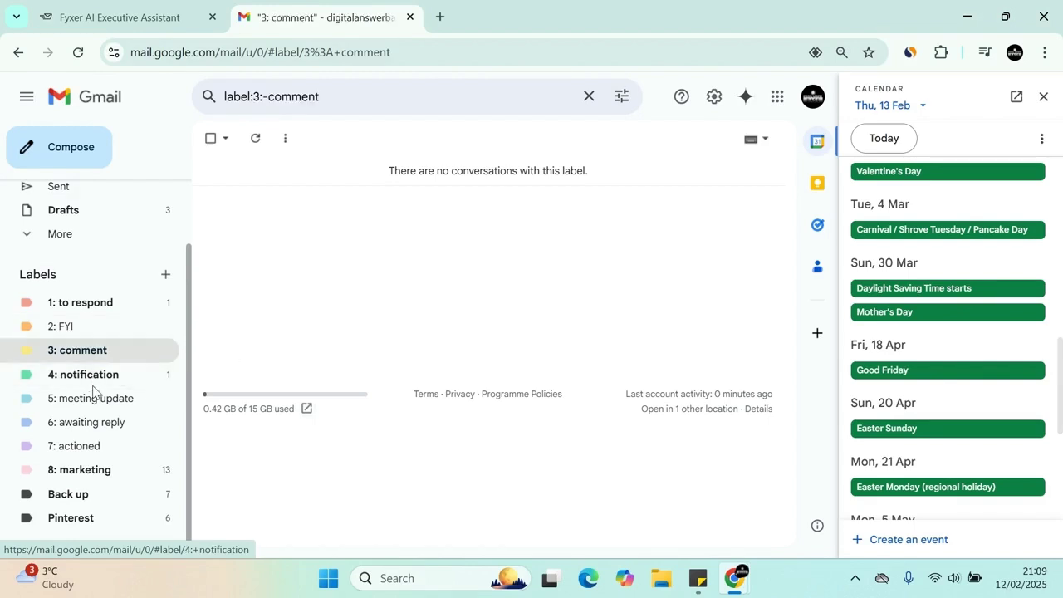
click(90, 400)
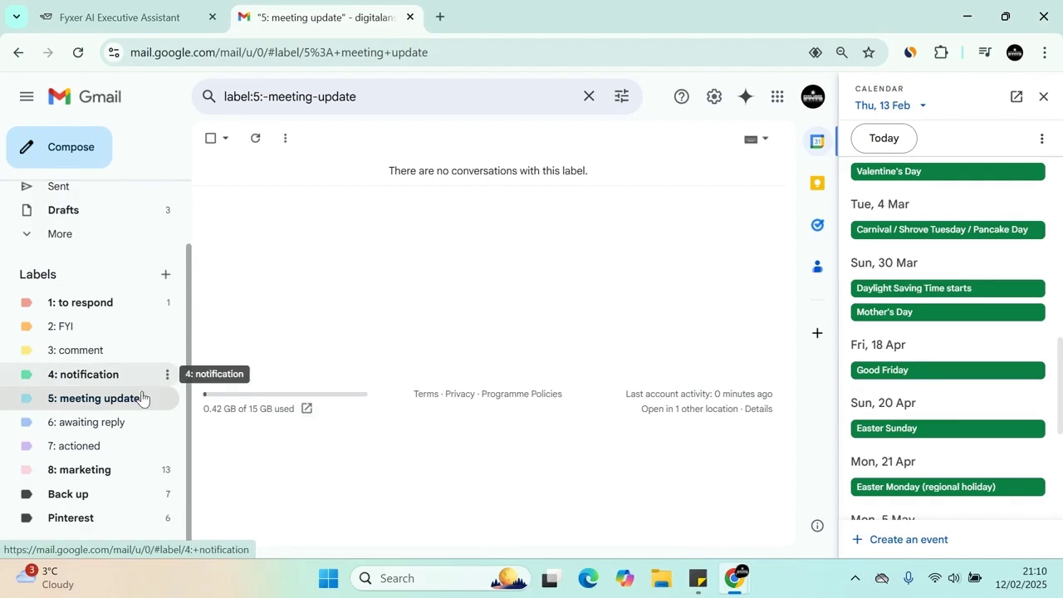
Step: Go from the Fyxer website into the Fyxer app and view the meeting notetaker's upcoming calls and call recordings
click(142, 10)
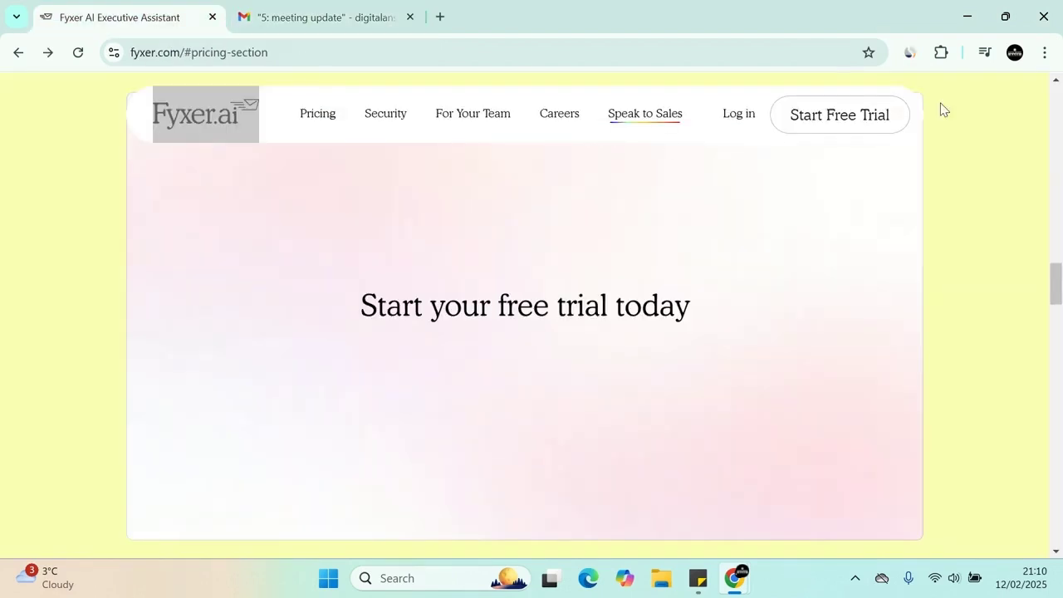
click(797, 116)
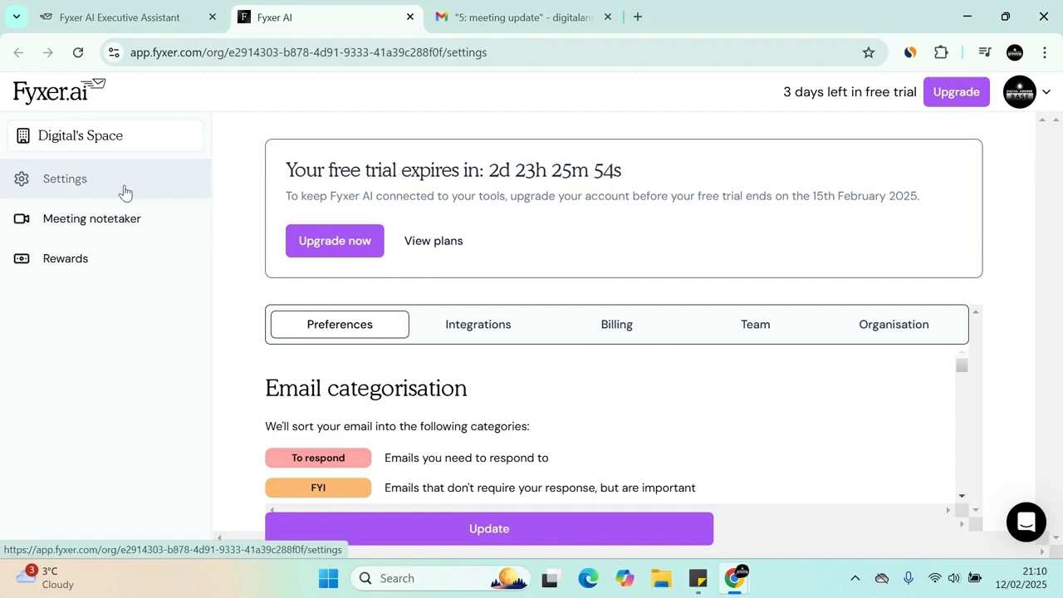
click(95, 223)
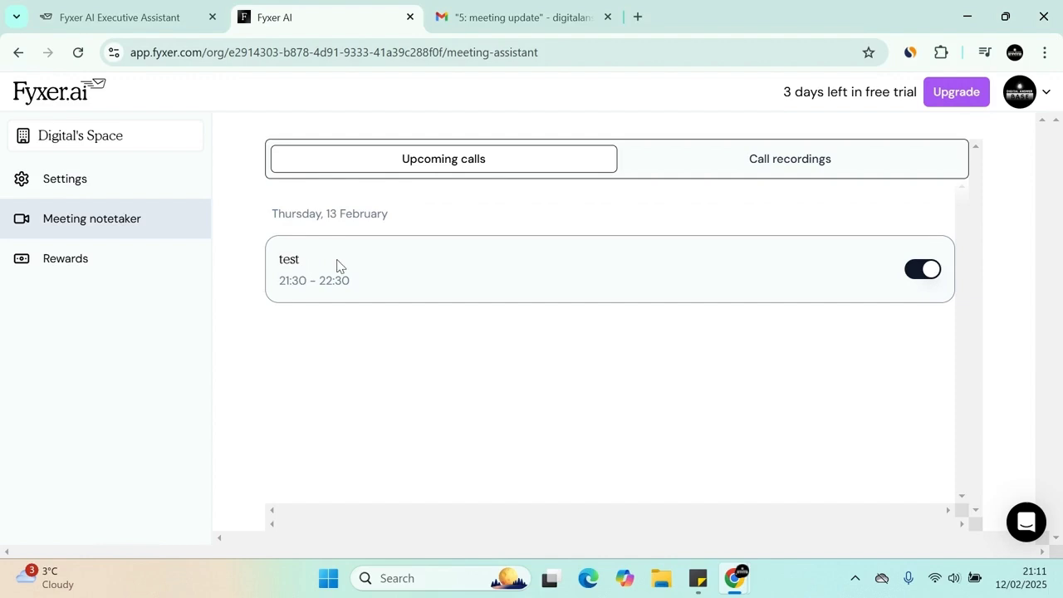
click(754, 167)
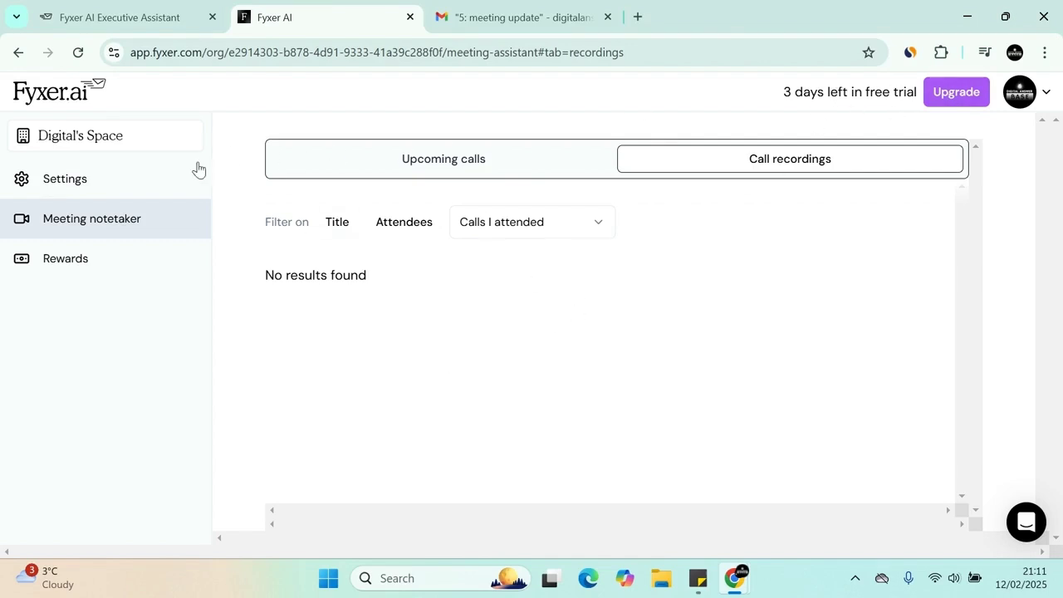
Step: Review the email categories in the Fyxer settings, and switch email categorisation off and back on
click(73, 180)
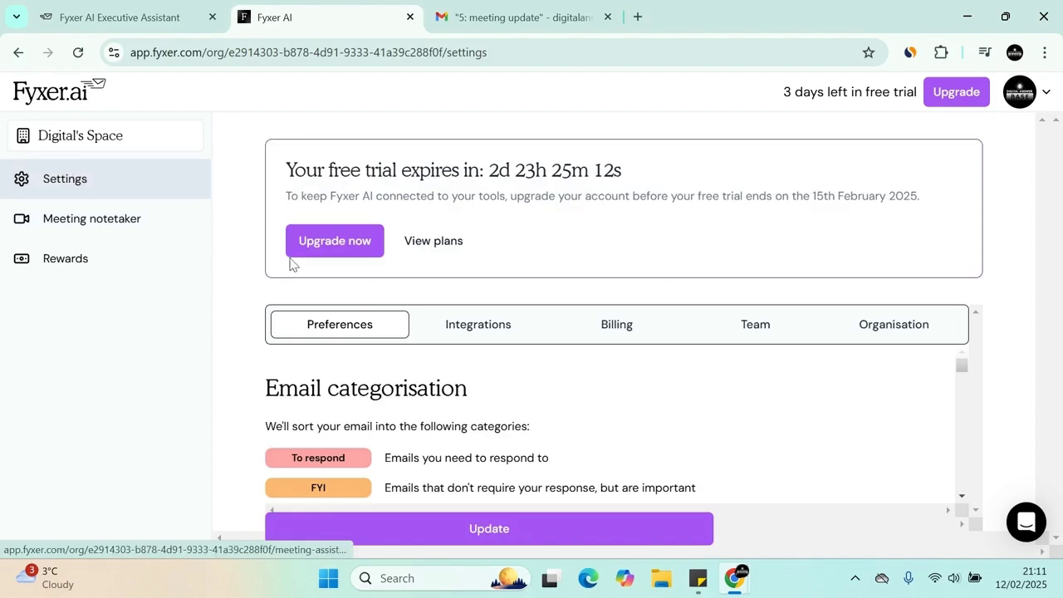
scroll(397, 490, down, 5)
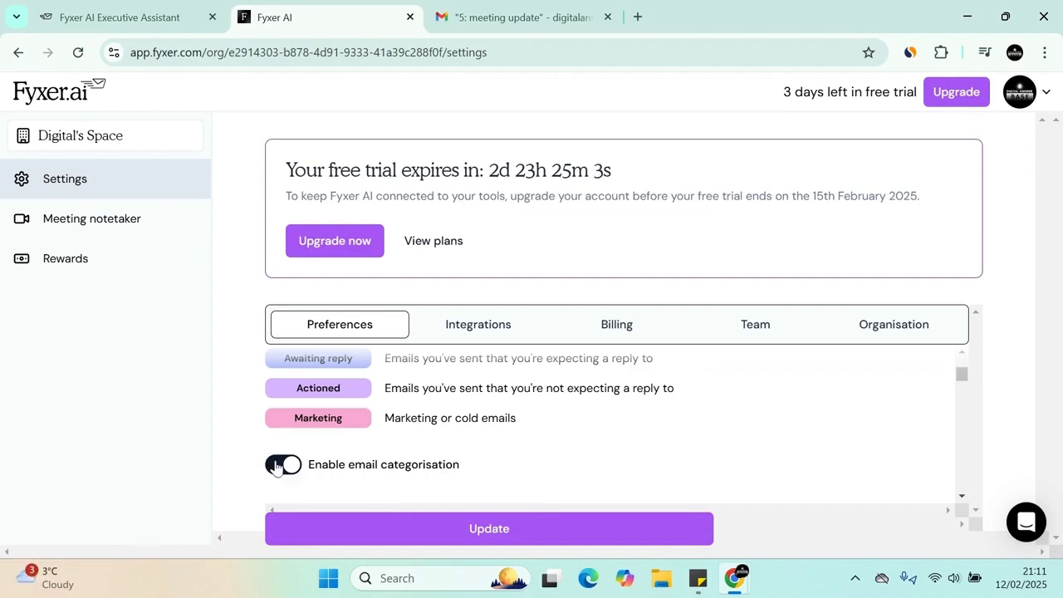
scroll(335, 467, up, 2)
scroll(379, 457, down, 3)
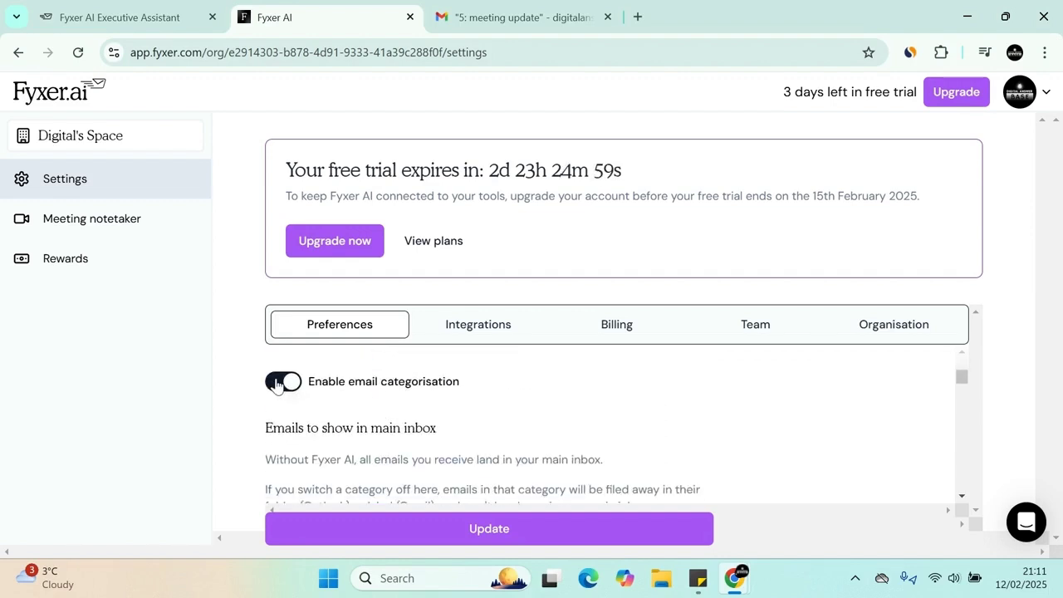
click(277, 383)
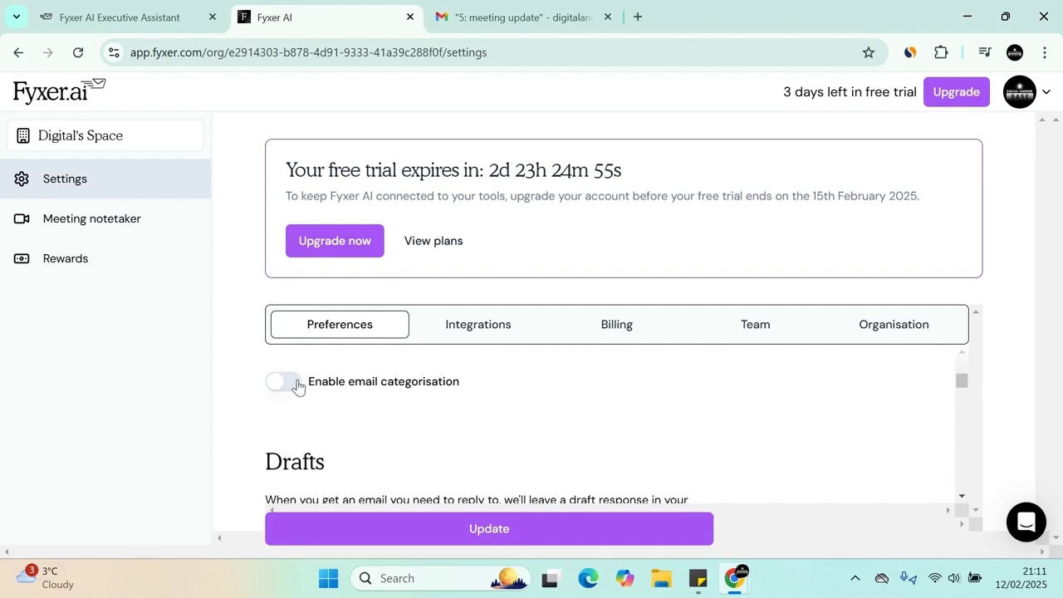
click(297, 387)
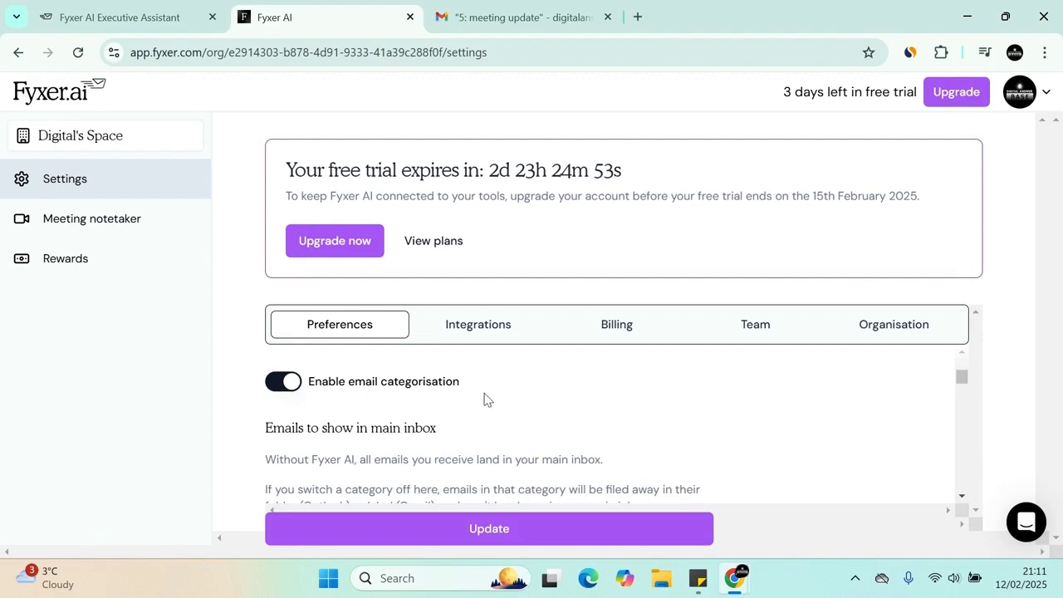
Step: Review the category options for the main inbox and add a blank entry under Email rules
scroll(486, 398, down, 3)
scroll(405, 404, down, 1)
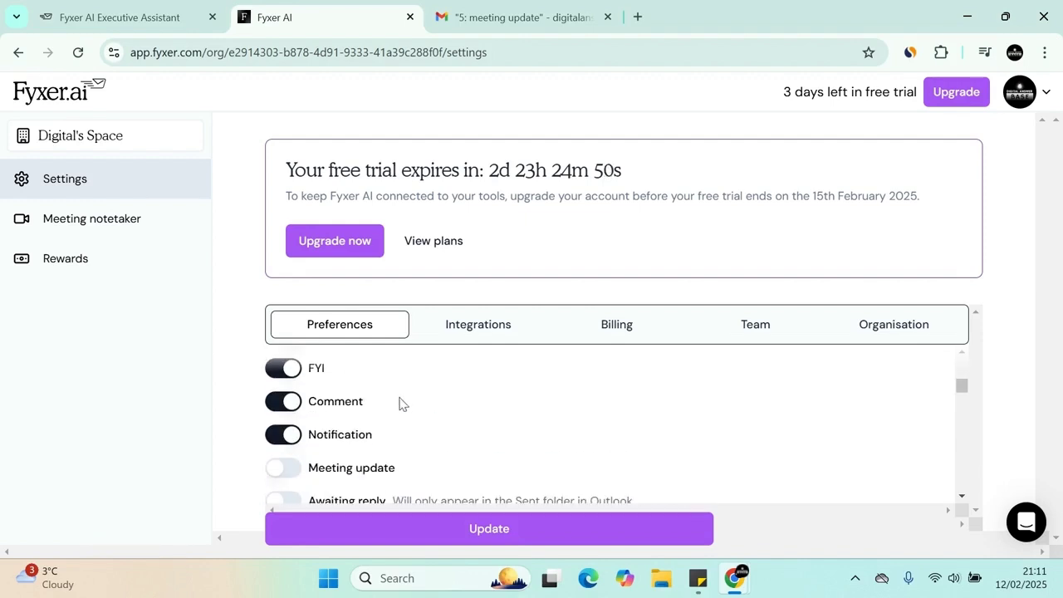
scroll(378, 402, down, 1)
scroll(316, 382, up, 2)
scroll(300, 387, down, 3)
scroll(300, 392, down, 1)
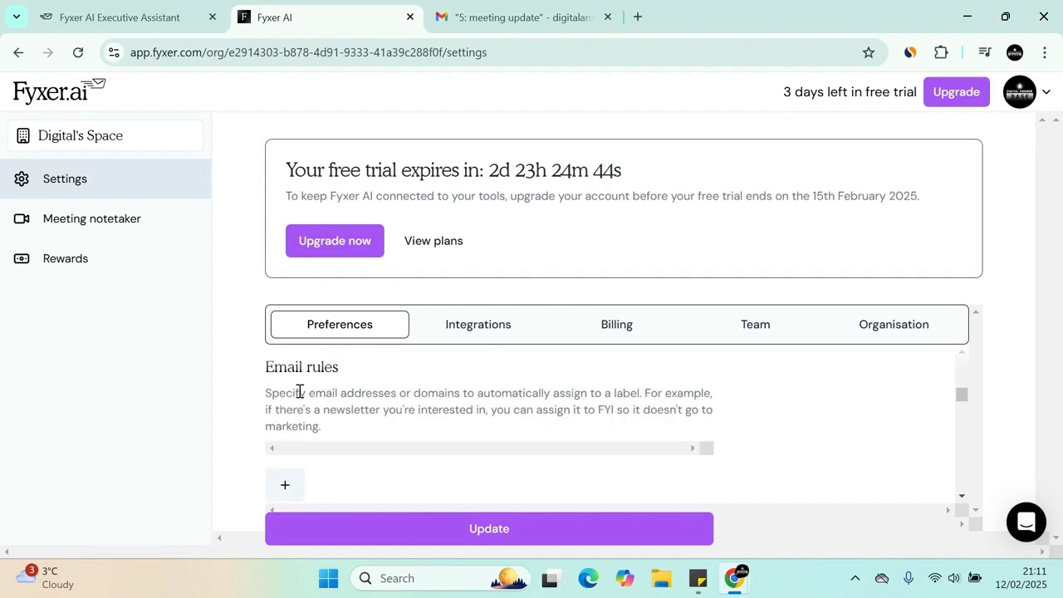
scroll(306, 415, down, 1)
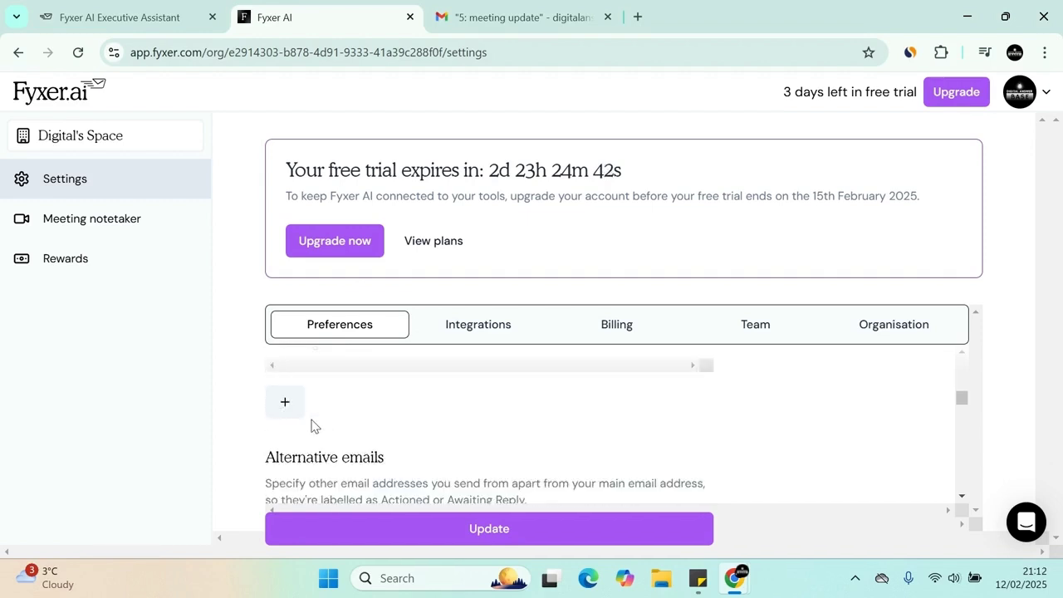
click(287, 405)
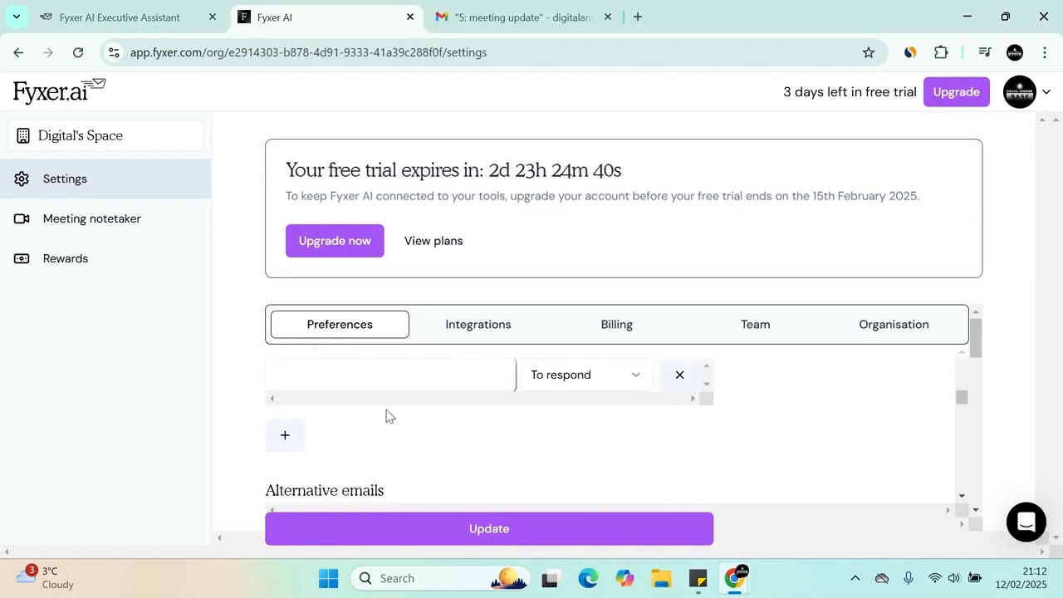
scroll(429, 394, up, 1)
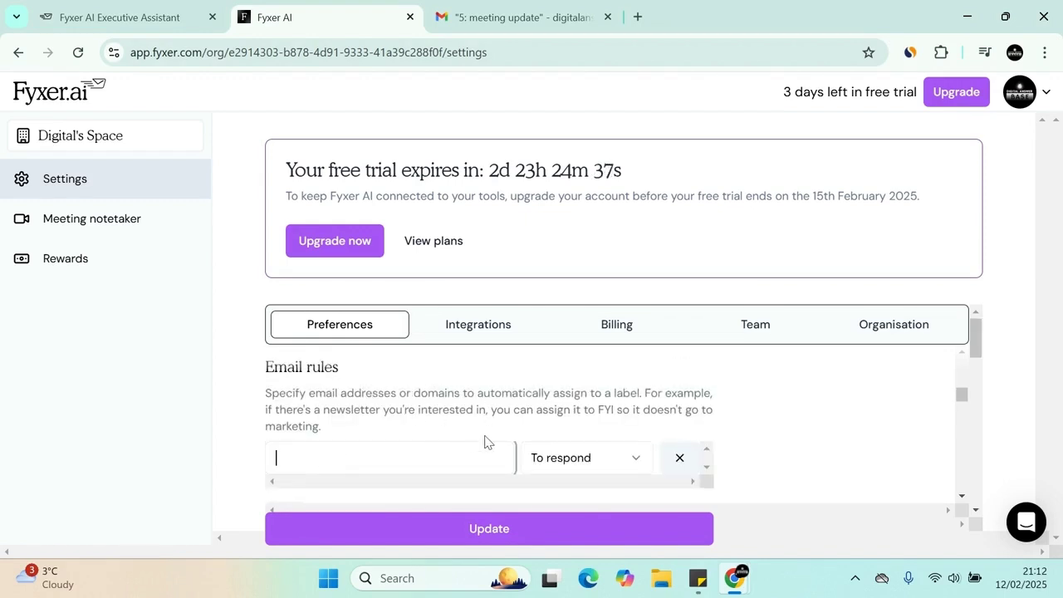
scroll(485, 428, down, 1)
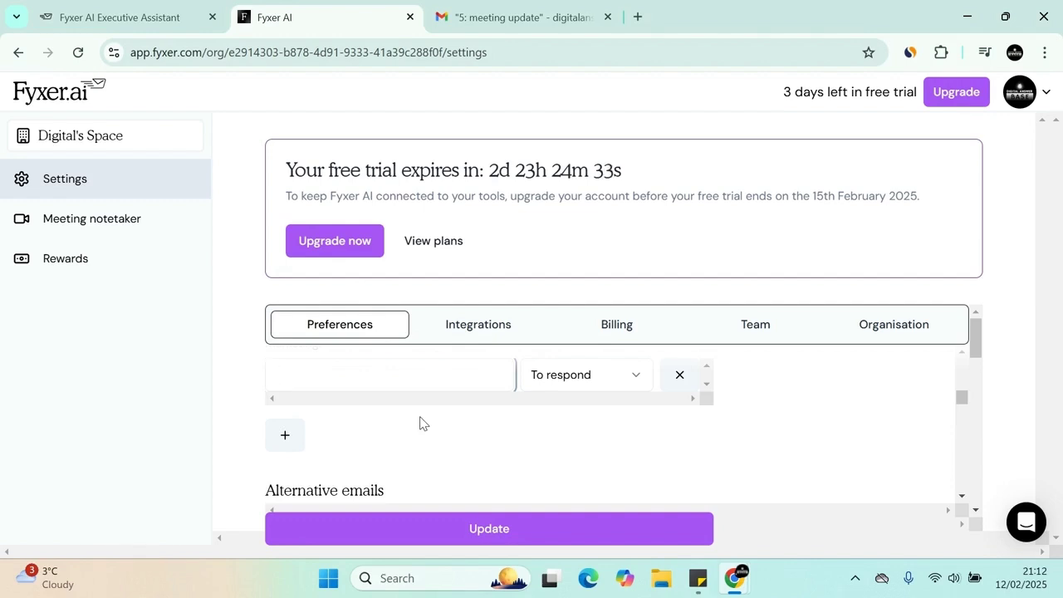
Step: Examine the Alternative emails section of the preferences for labelling mail sent from other addresses
scroll(419, 423, down, 1)
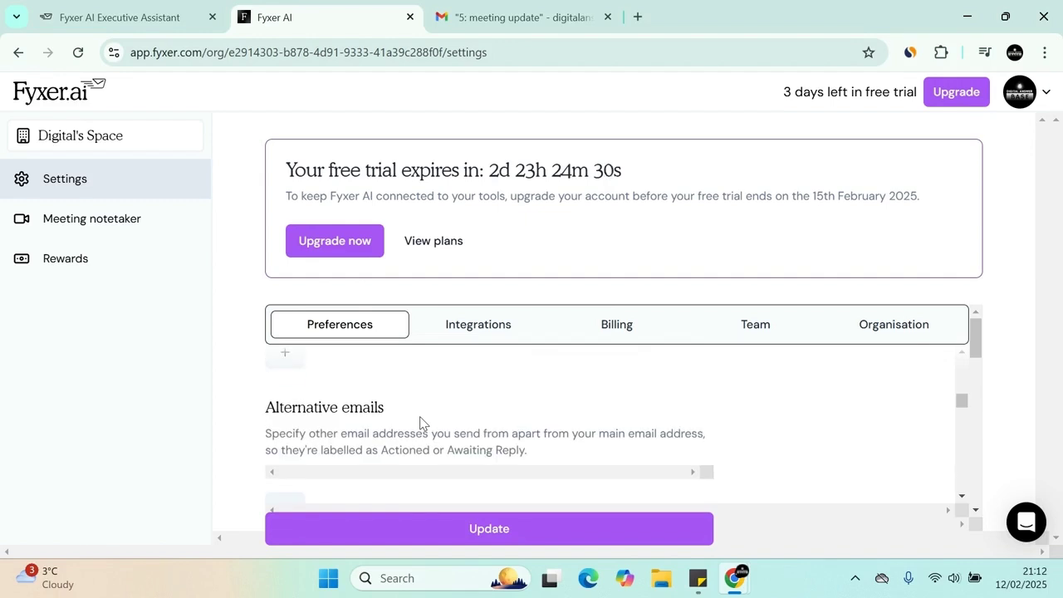
scroll(407, 420, down, 1)
scroll(328, 402, up, 1)
scroll(374, 425, down, 1)
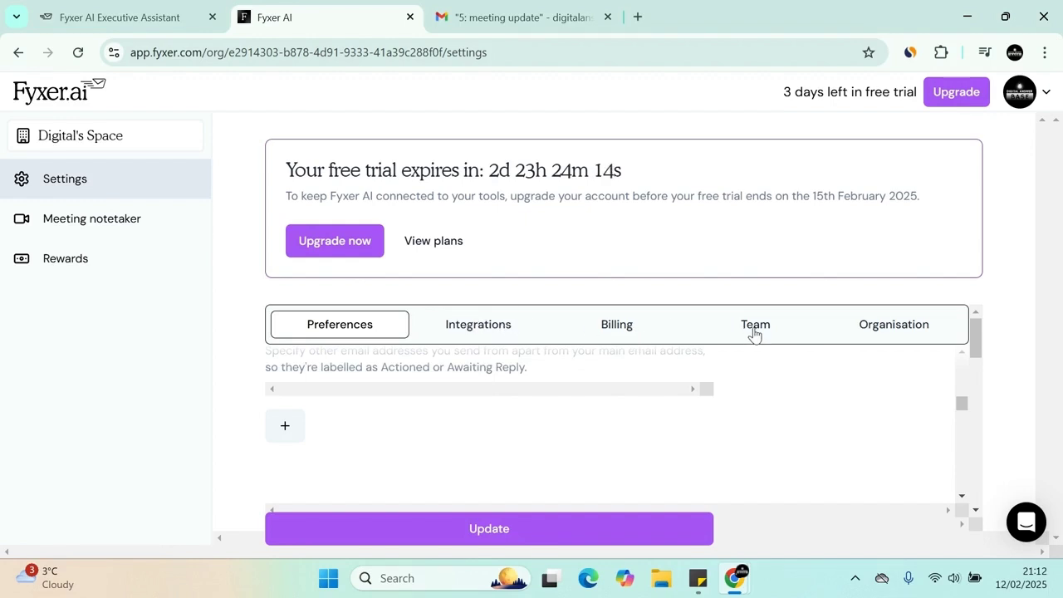
Step: Review the Standard, Pro and Enterprise plans under Billing and the list of teammates in the Fyxer settings
click(653, 333)
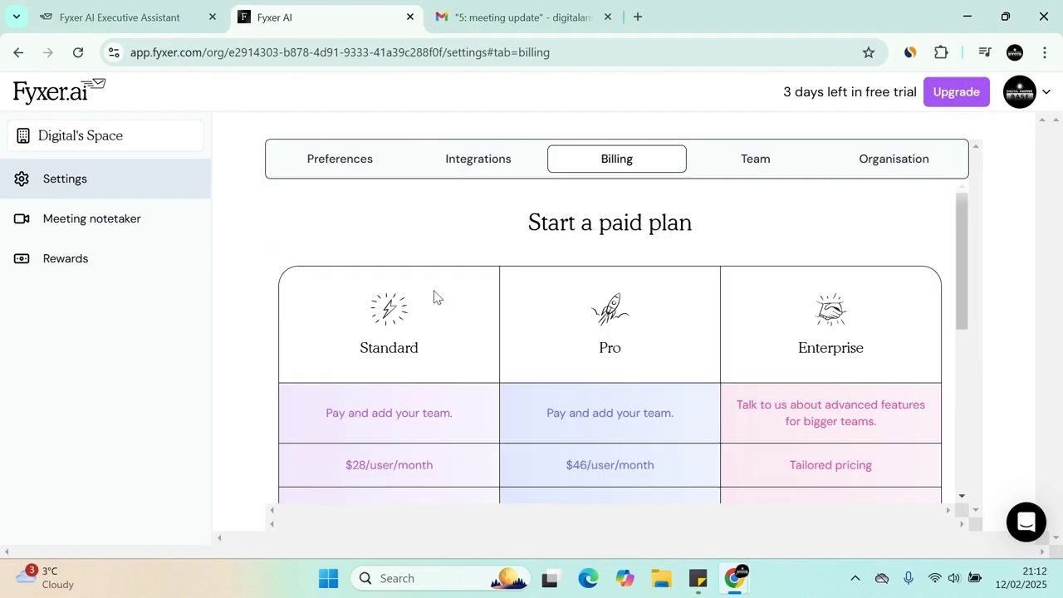
scroll(426, 288, down, 1)
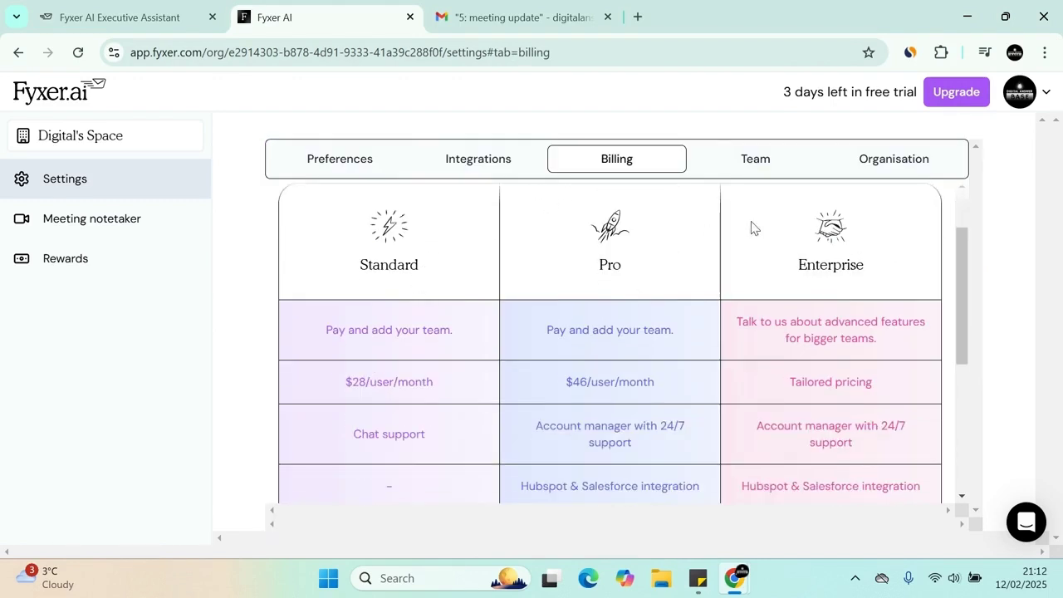
click(766, 158)
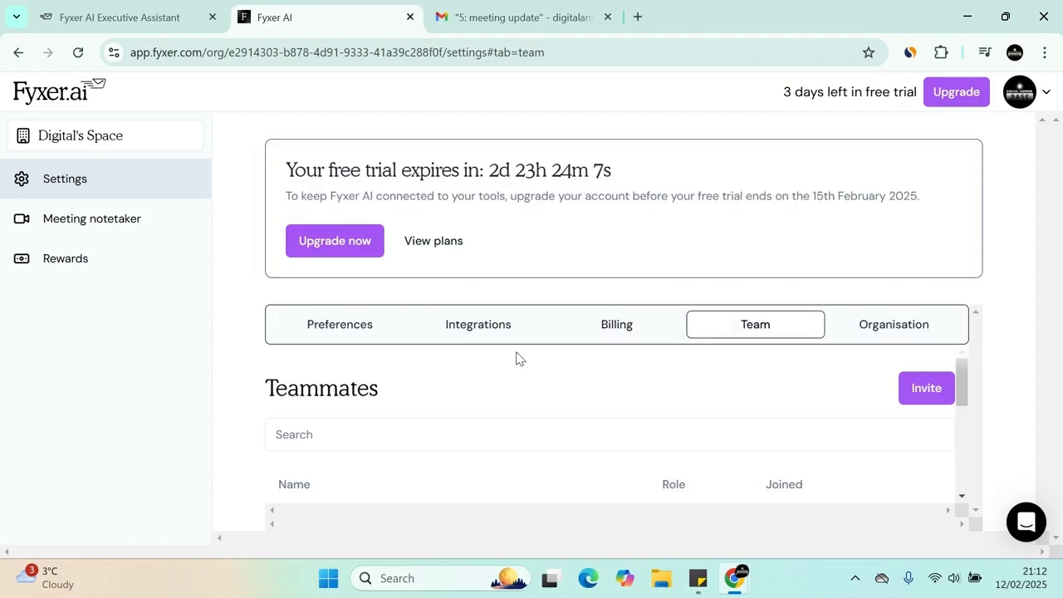
scroll(735, 443, down, 1)
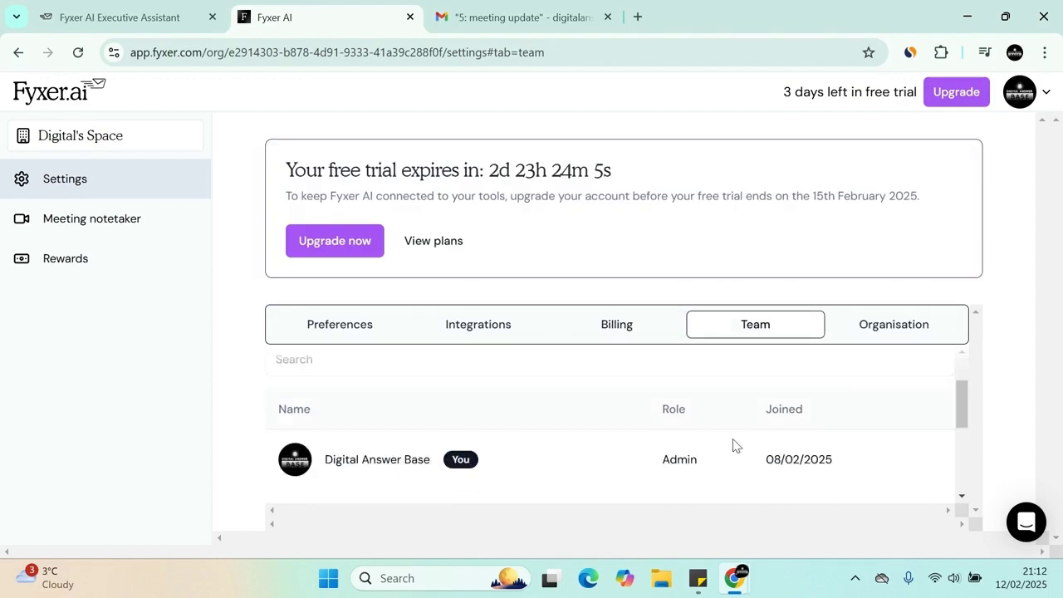
scroll(921, 384, up, 1)
Step: Review the organisation details, including the name and the email domain setting for teammates joining automatically
click(920, 326)
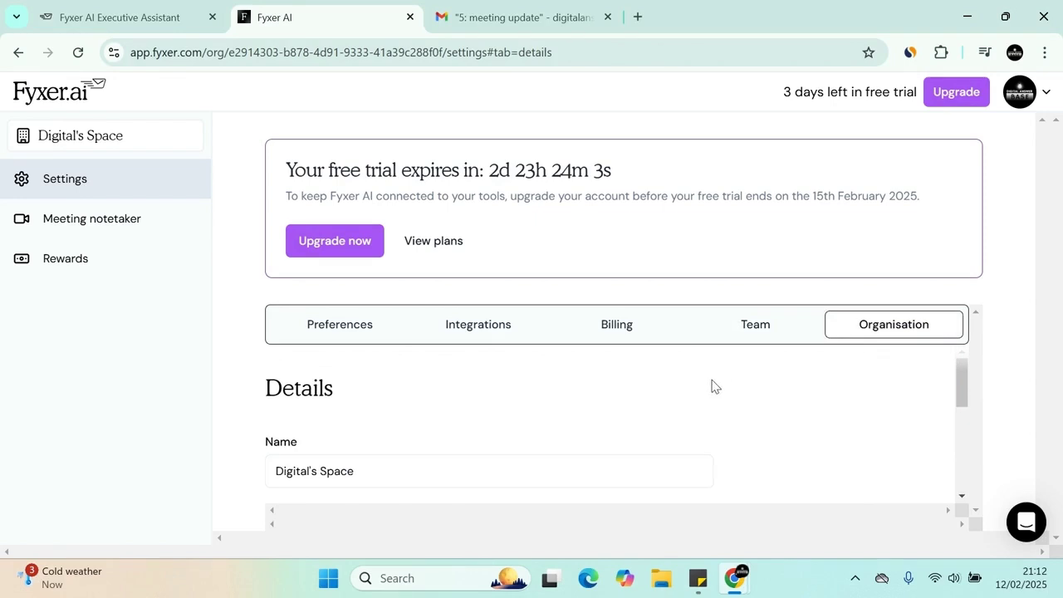
scroll(512, 373, down, 3)
scroll(407, 373, up, 1)
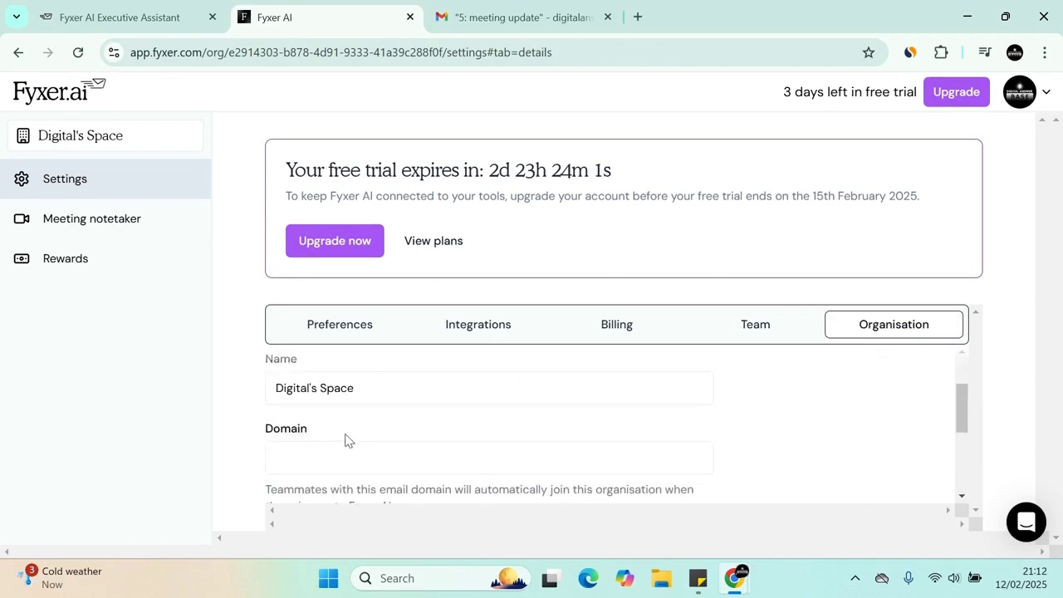
scroll(346, 460, down, 1)
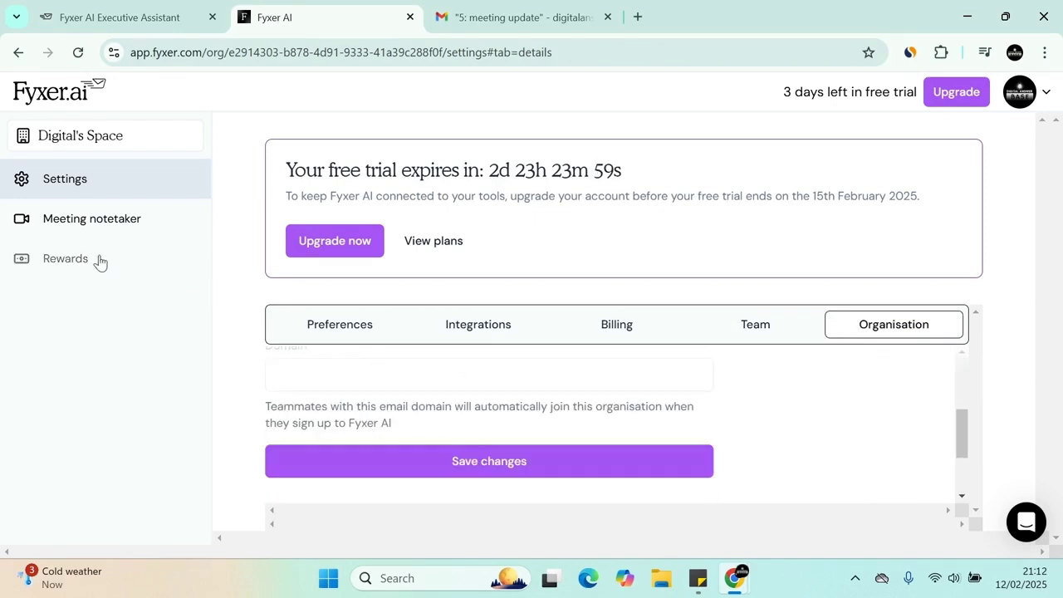
Step: Check the Fyxer labels in Gmail and return to the Fyxer app, going back from Rewards to the Settings preferences
click(515, 17)
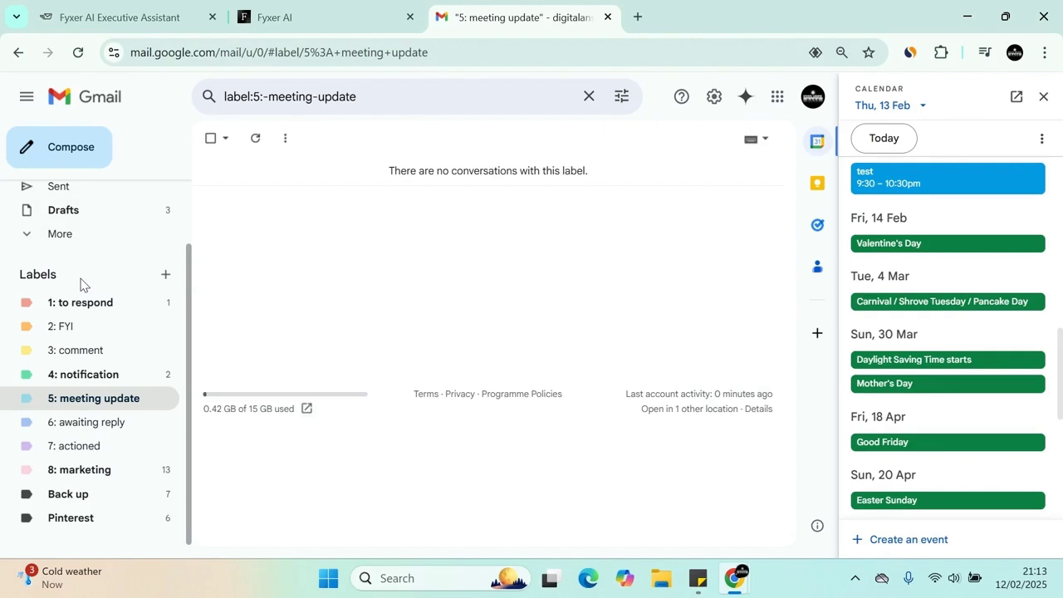
click(280, 16)
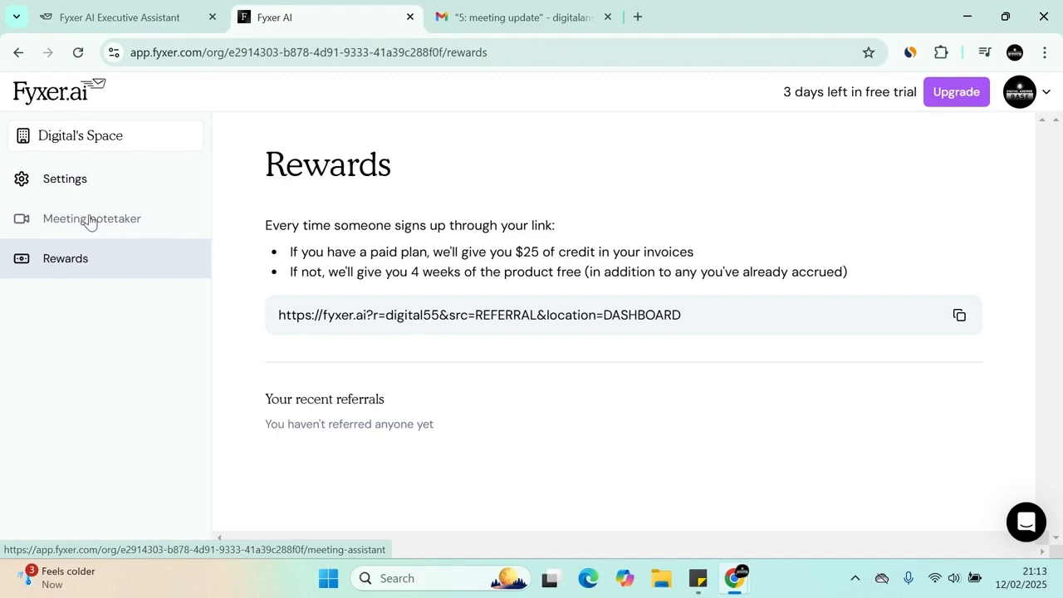
click(20, 53)
click(19, 53)
click(20, 54)
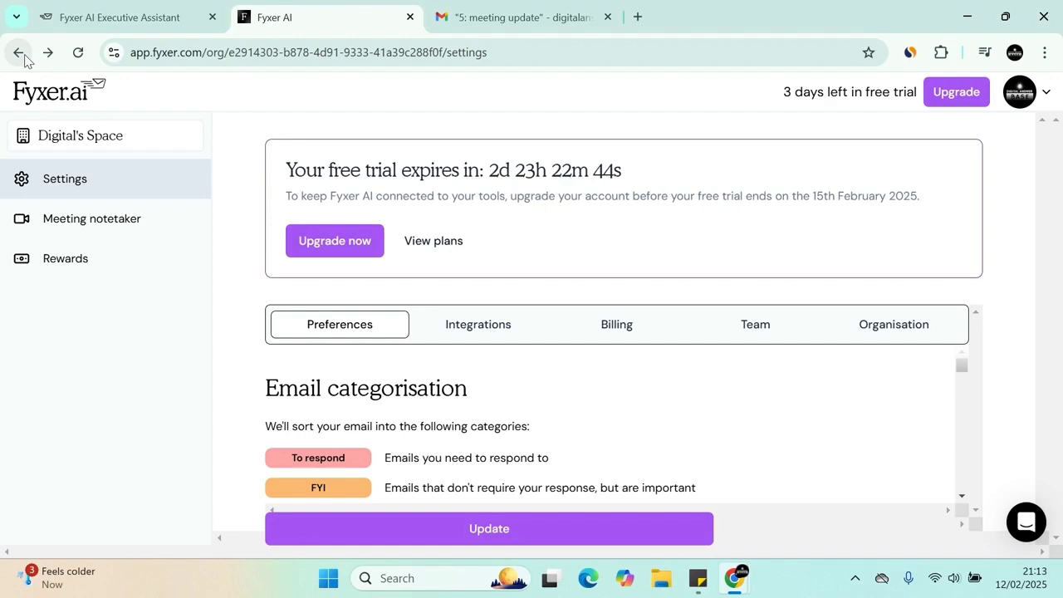
click(24, 55)
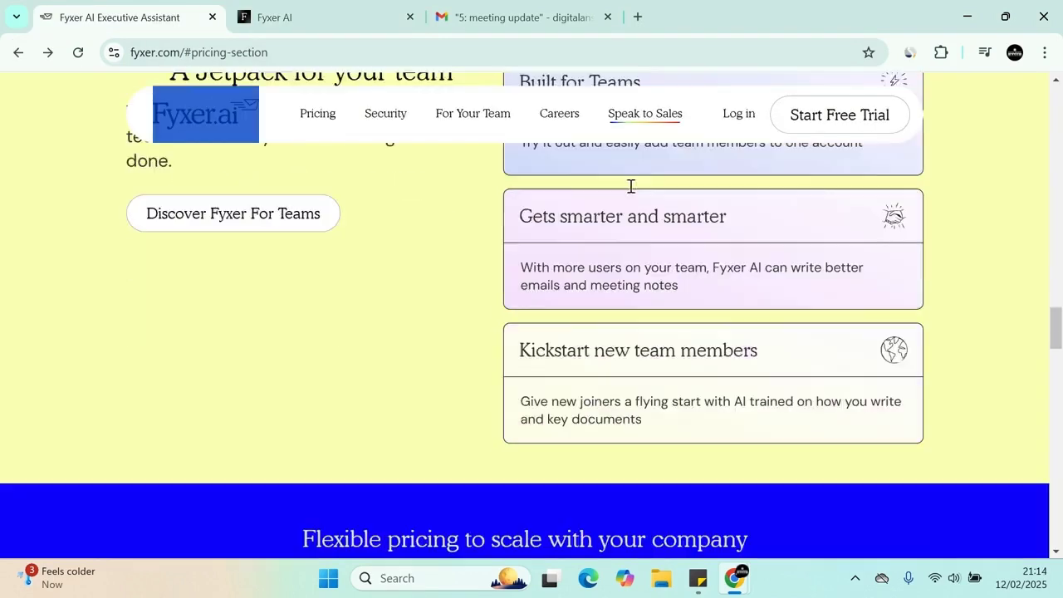
Step: Switch to the Fyxer website and browse its security section and customer testimonials down to the FAQs
scroll(634, 197, down, 15)
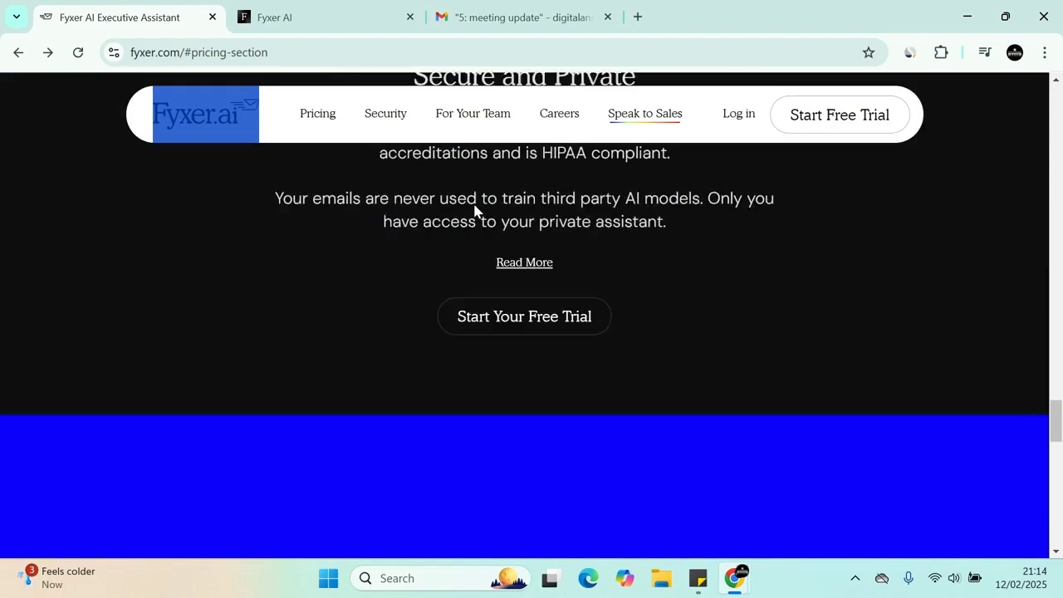
scroll(471, 200, down, 6)
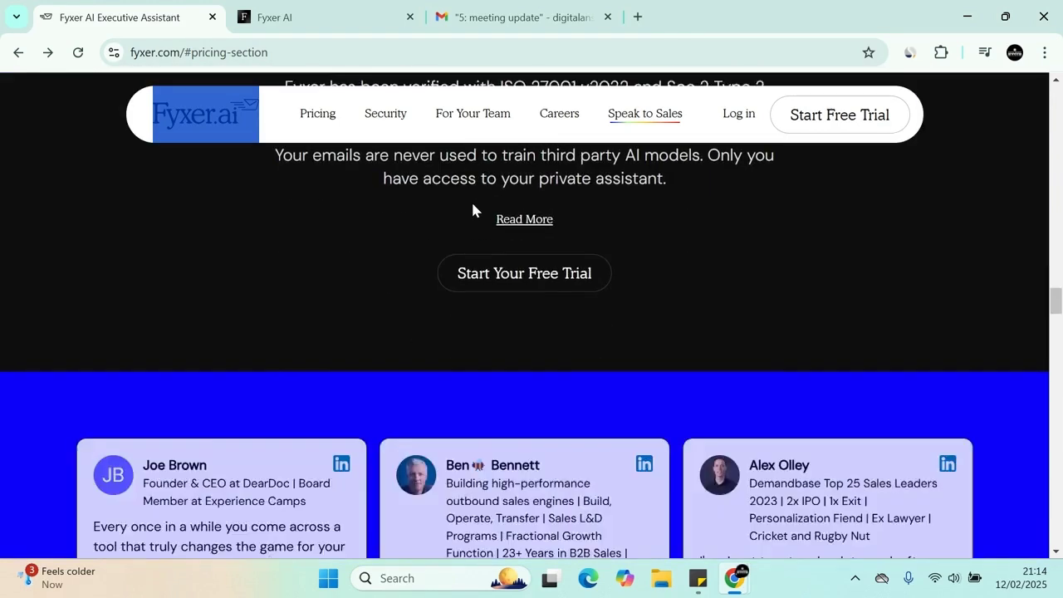
scroll(465, 206, up, 7)
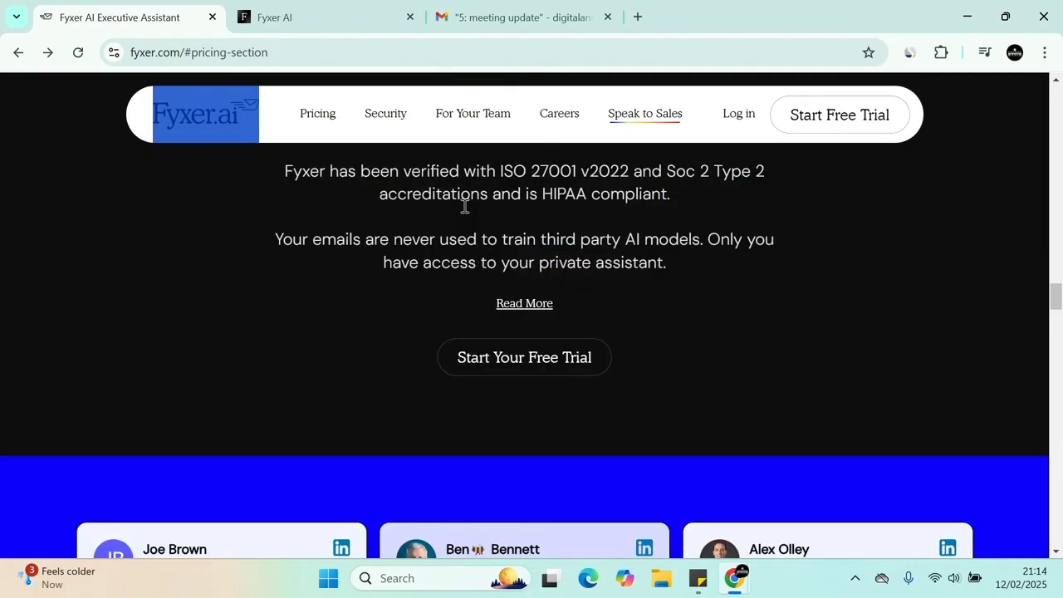
scroll(465, 208, down, 10)
scroll(465, 211, down, 10)
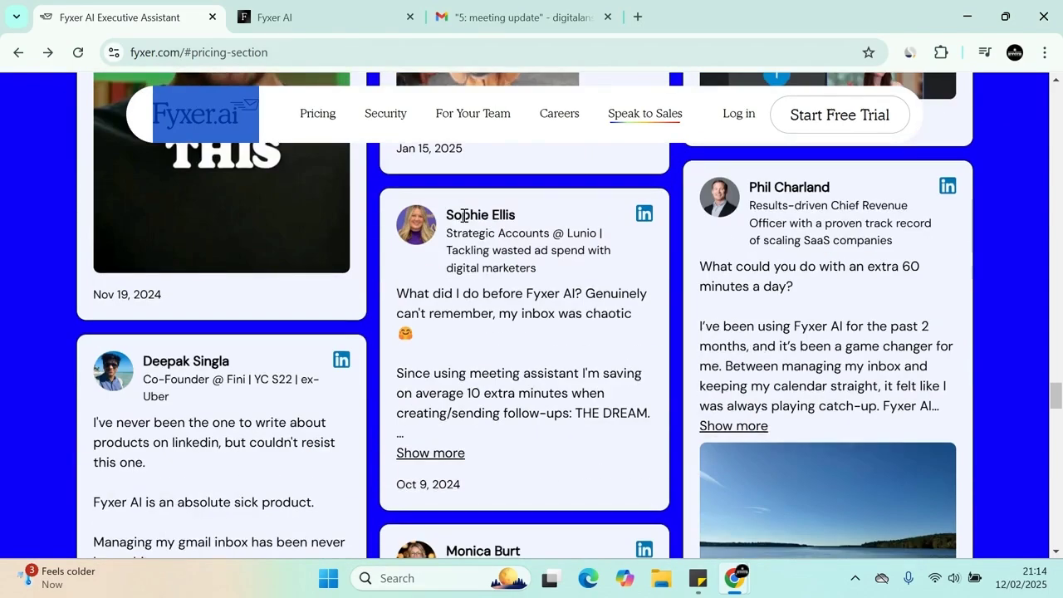
scroll(465, 215, down, 12)
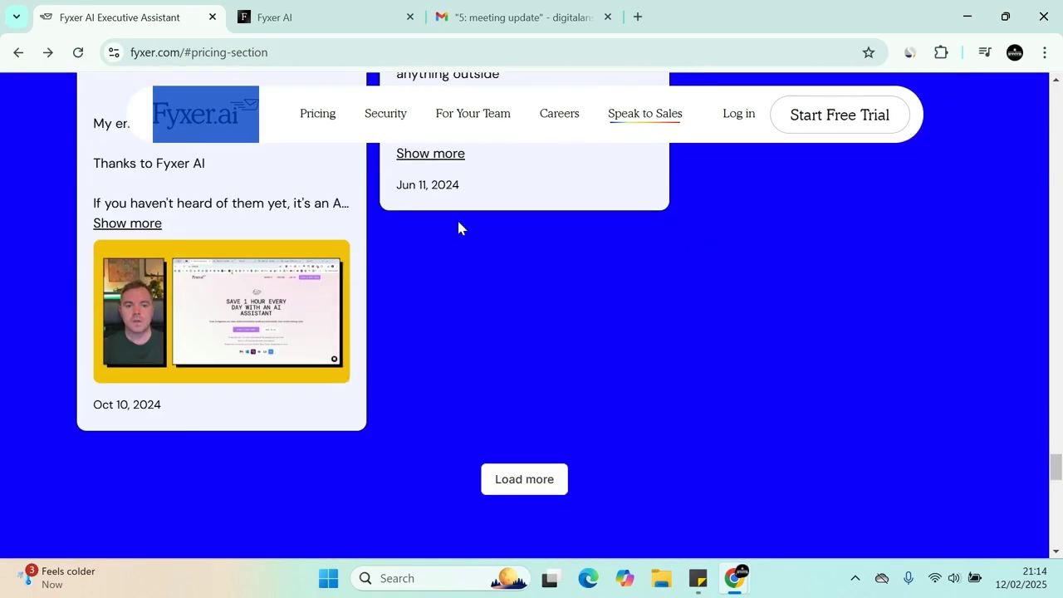
scroll(459, 222, down, 5)
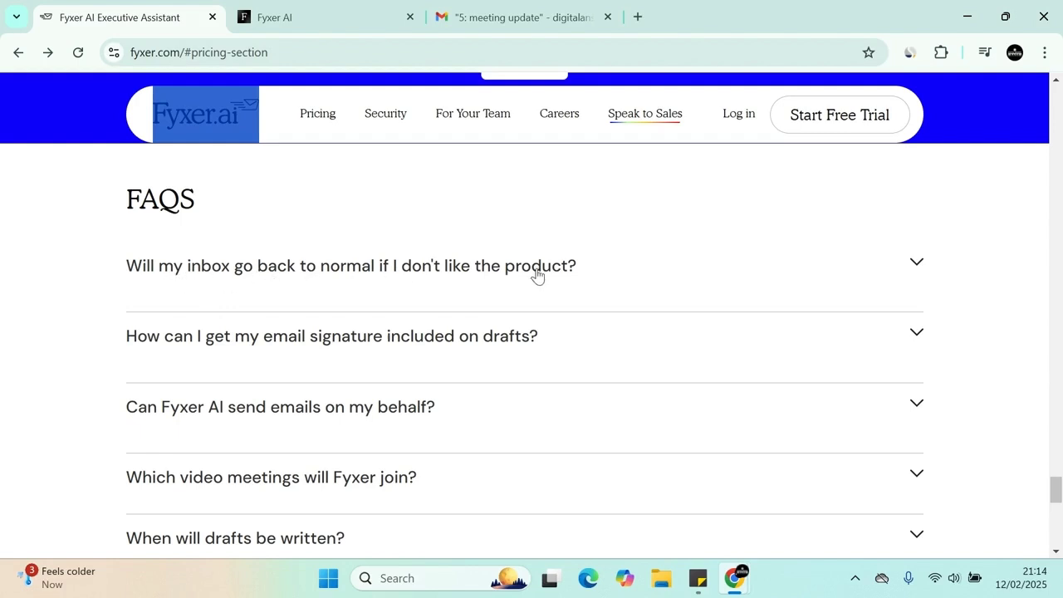
Step: Read the FAQ answers on restoring the inbox, adding an email signature to drafts, and Fyxer sending emails on the user's behalf
scroll(537, 275, down, 1)
click(544, 190)
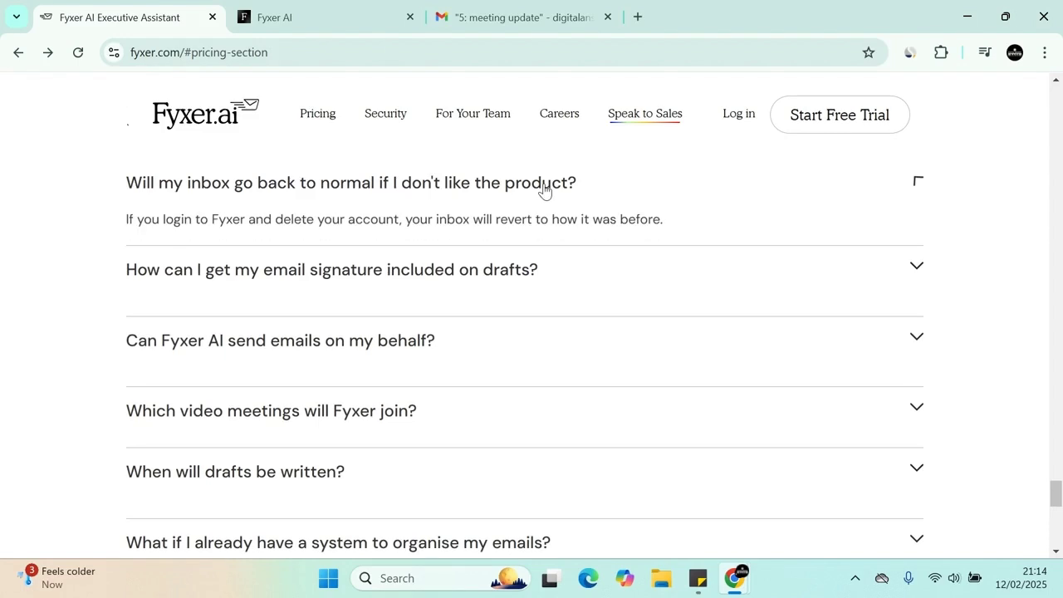
click(544, 190)
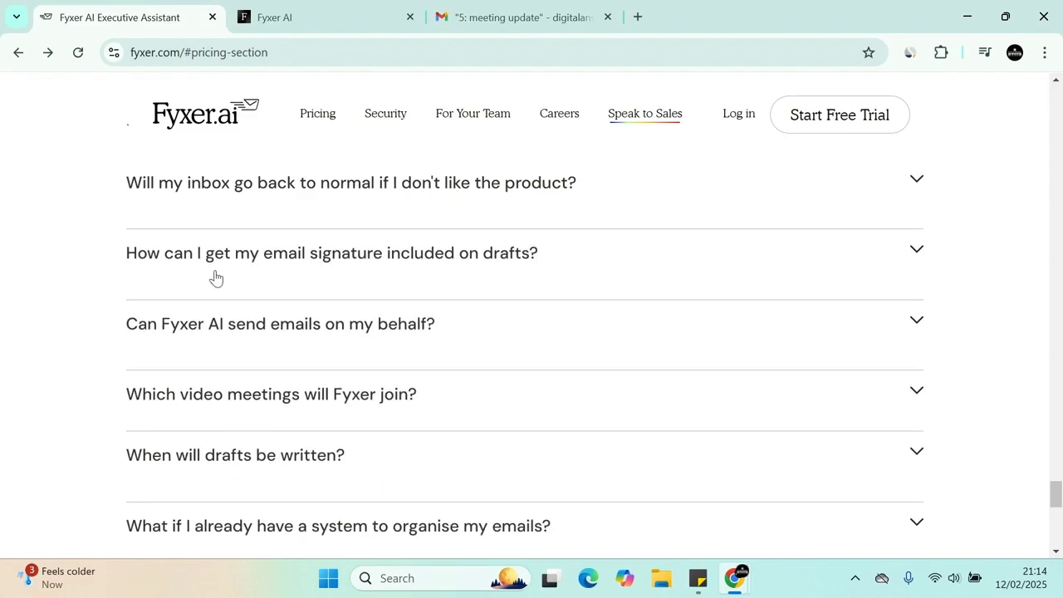
click(326, 262)
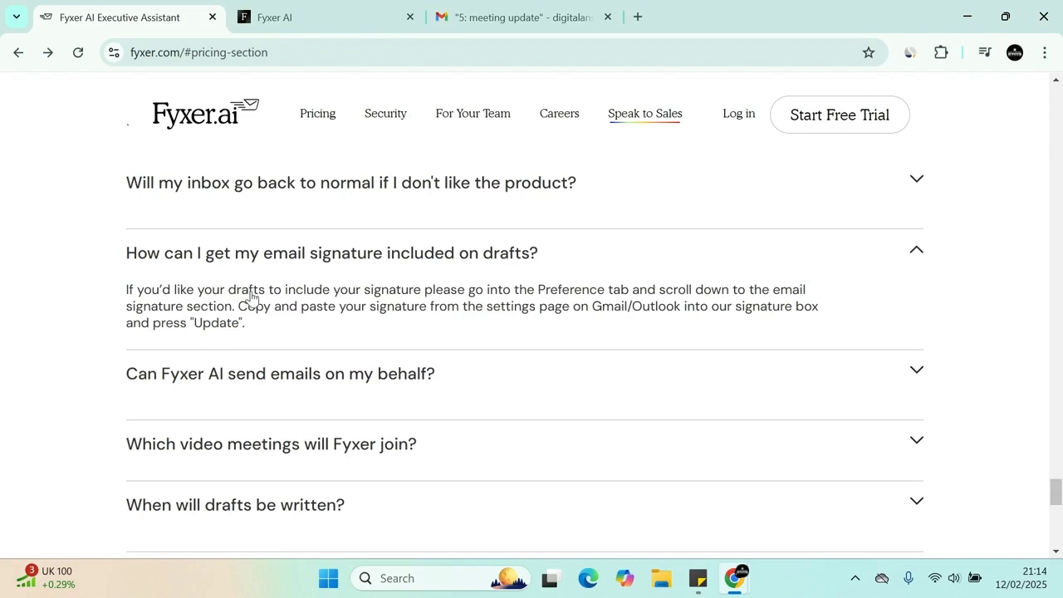
click(319, 261)
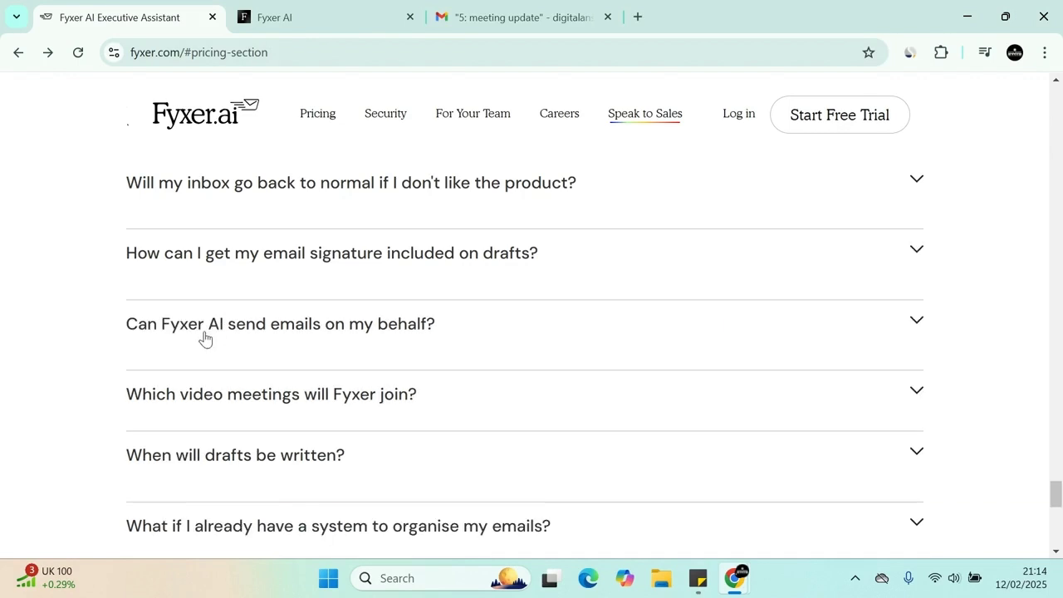
click(224, 336)
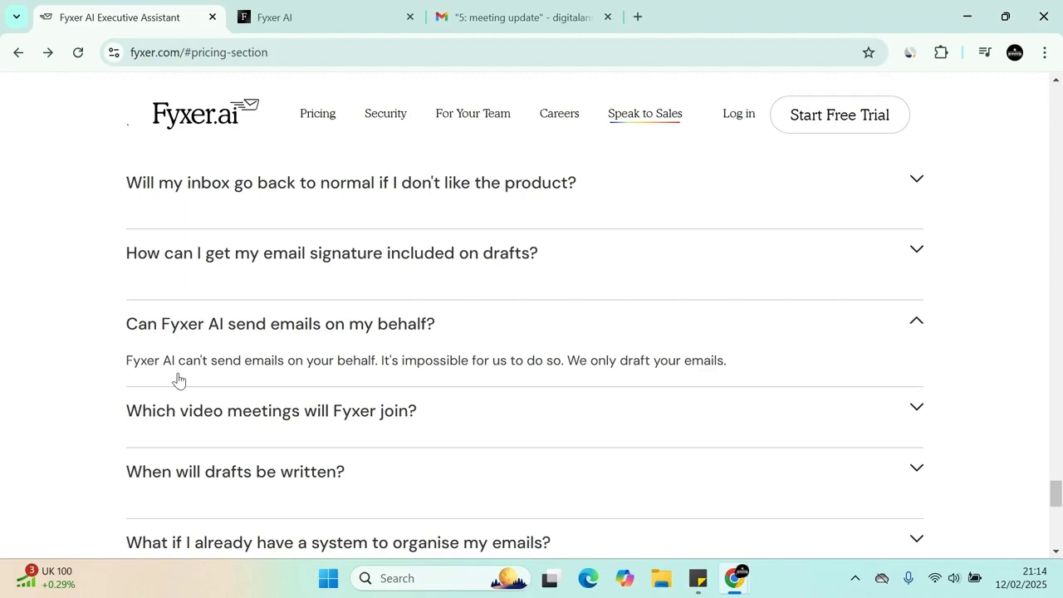
click(211, 360)
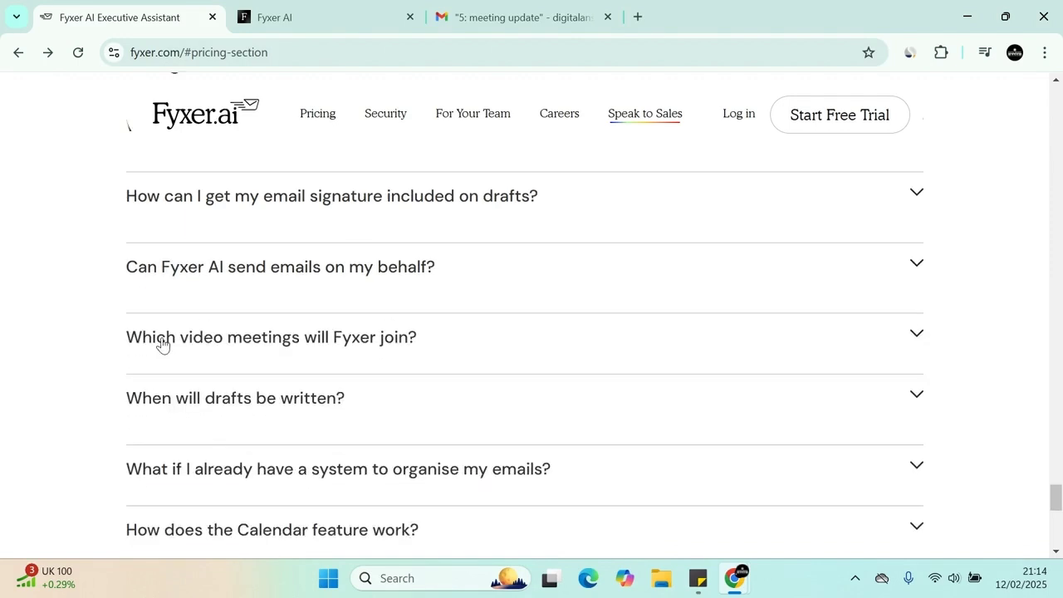
Step: Read the FAQ answers on which video meetings Fyxer will join and when drafts will be written
scroll(164, 344, down, 1)
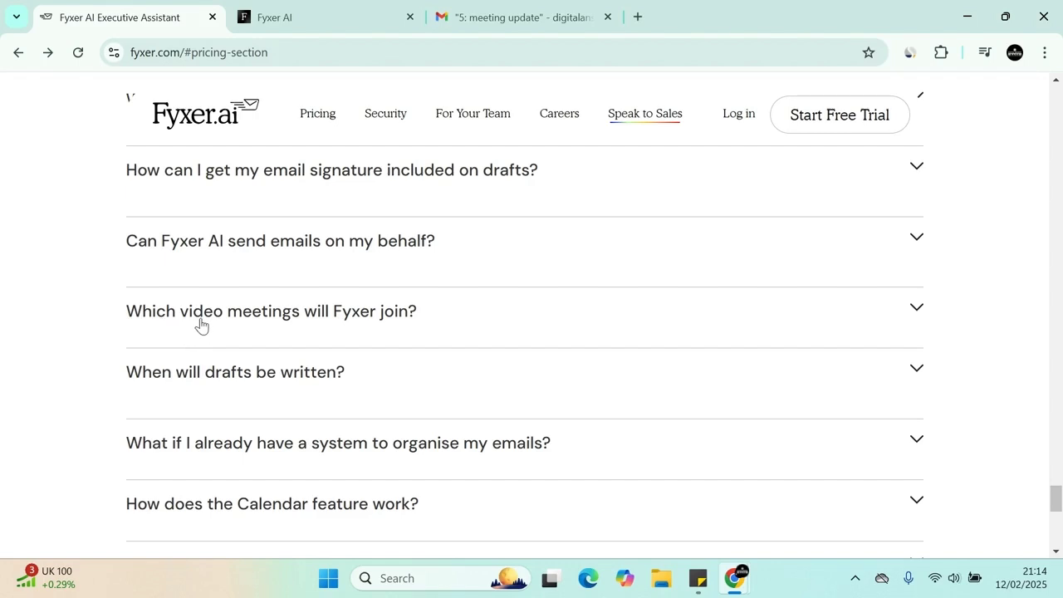
click(238, 313)
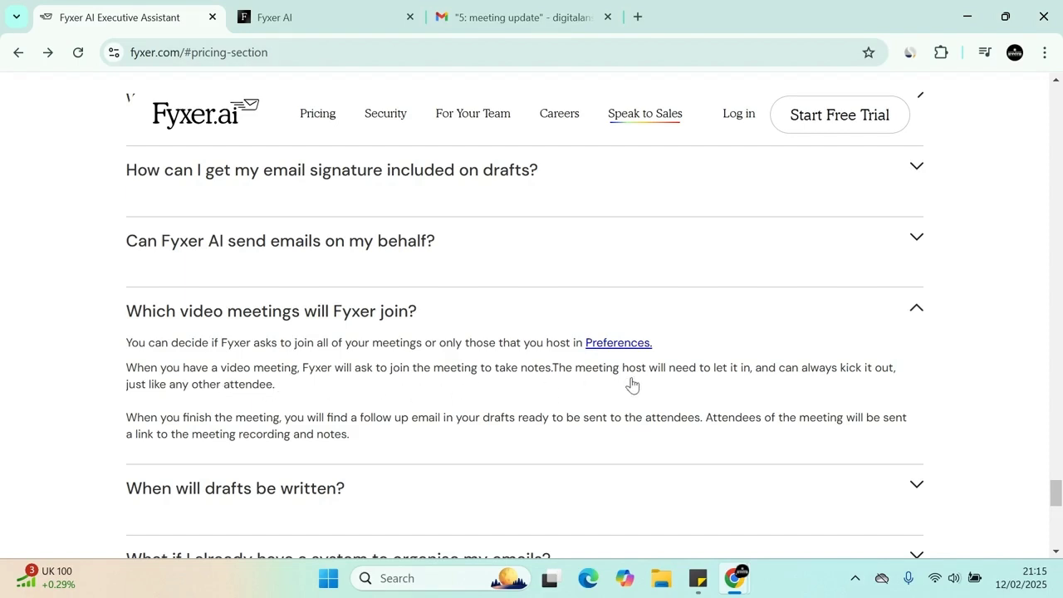
click(307, 326)
click(268, 311)
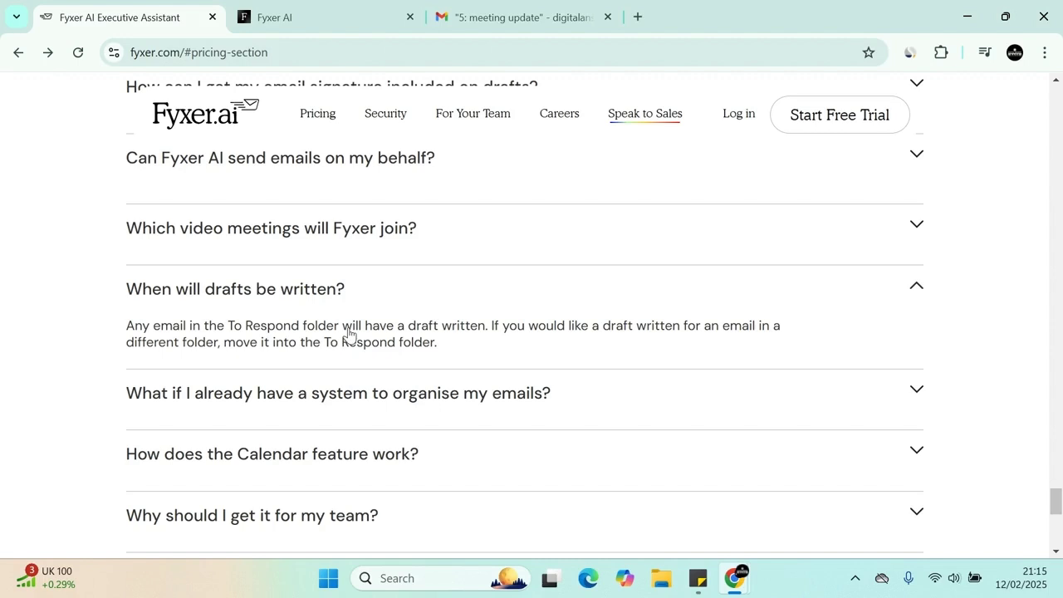
Step: Open the "1: to respond" label in Gmail and return to the FAQs on the Fyxer website
click(515, 17)
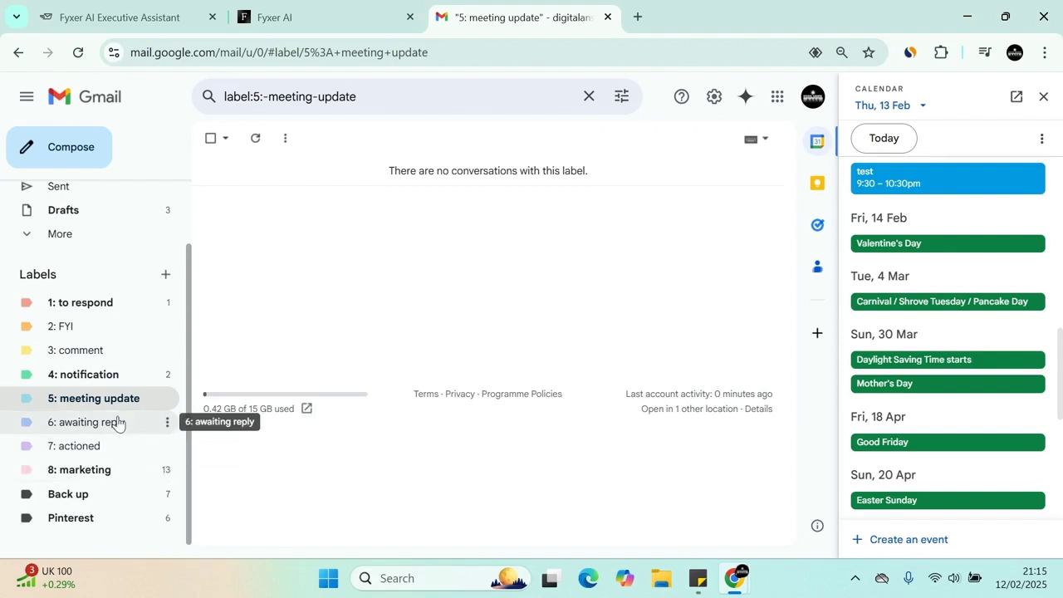
scroll(119, 390, up, 1)
scroll(119, 390, down, 1)
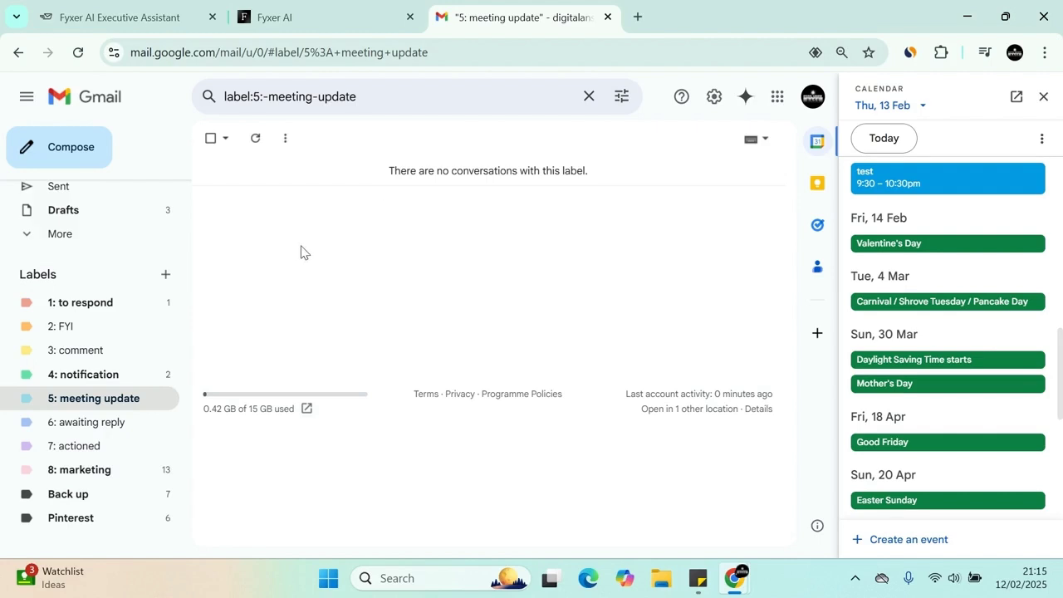
click(103, 305)
click(168, 7)
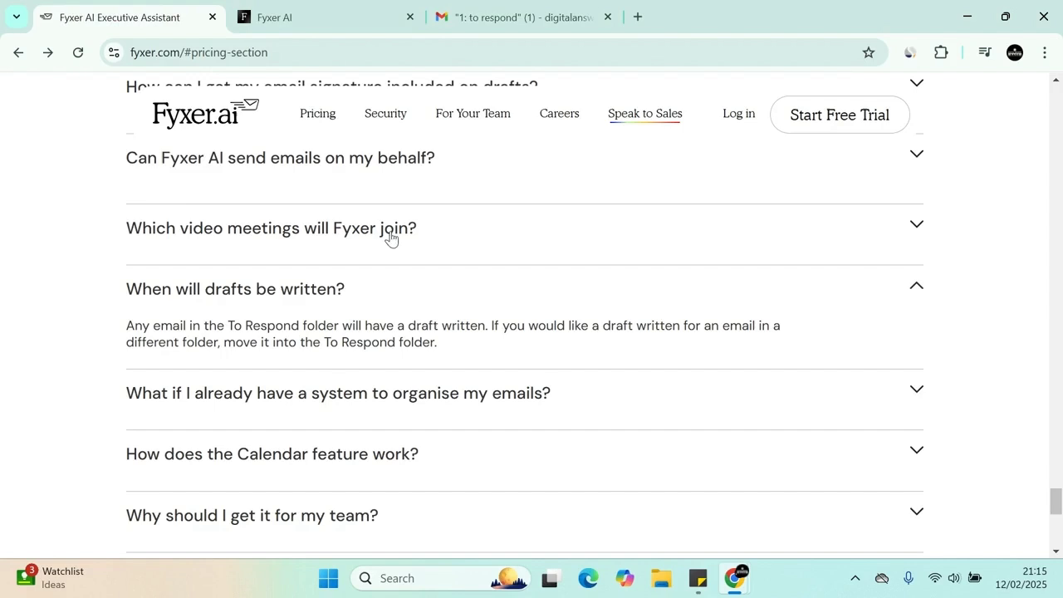
Step: Read the FAQ answer on already having a system to organise emails, and collapse it
scroll(399, 333, down, 1)
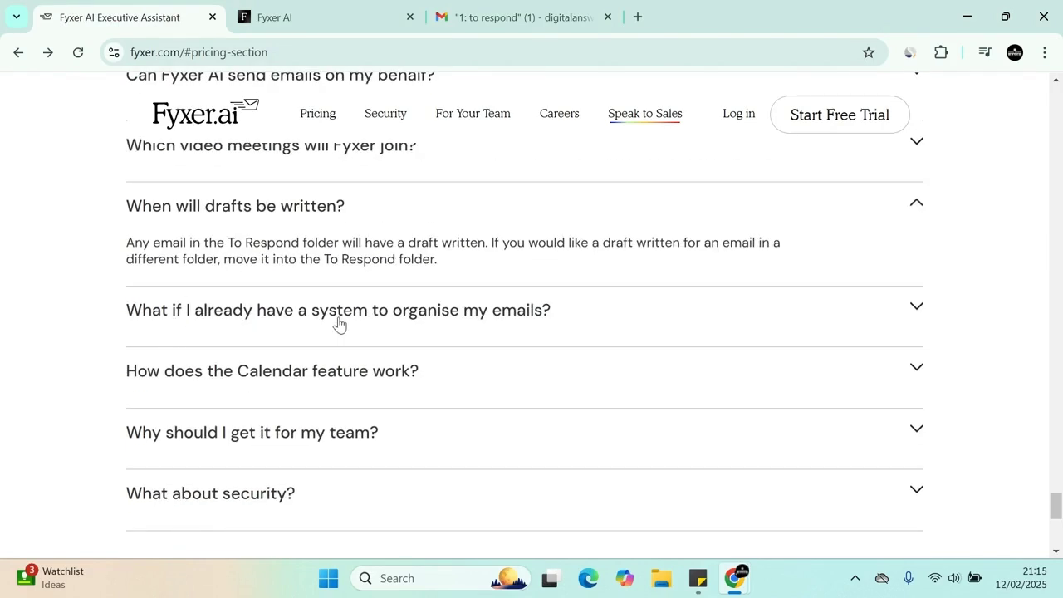
click(472, 317)
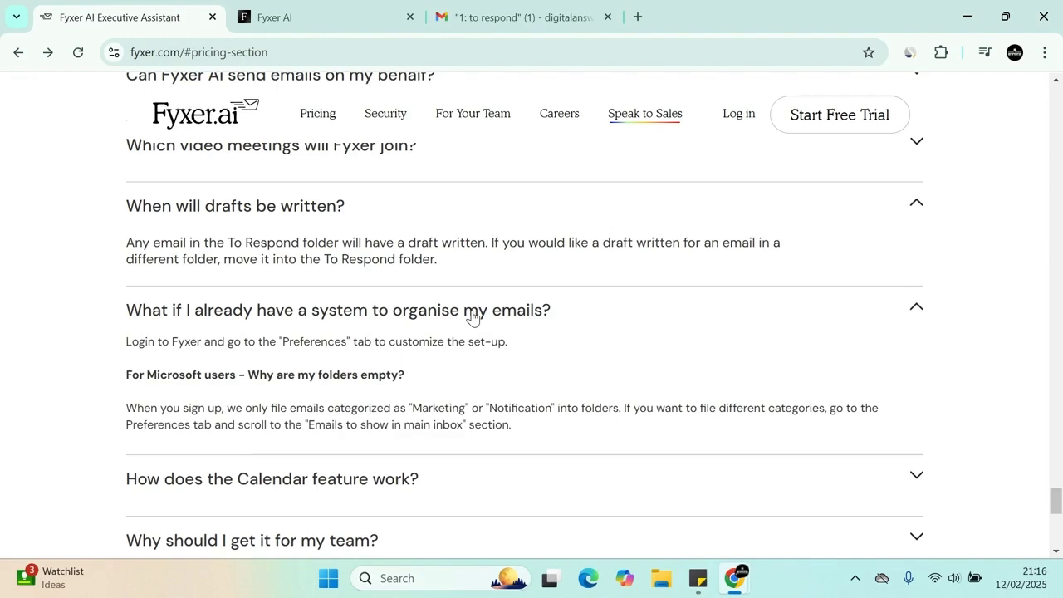
click(471, 318)
scroll(327, 404, down, 2)
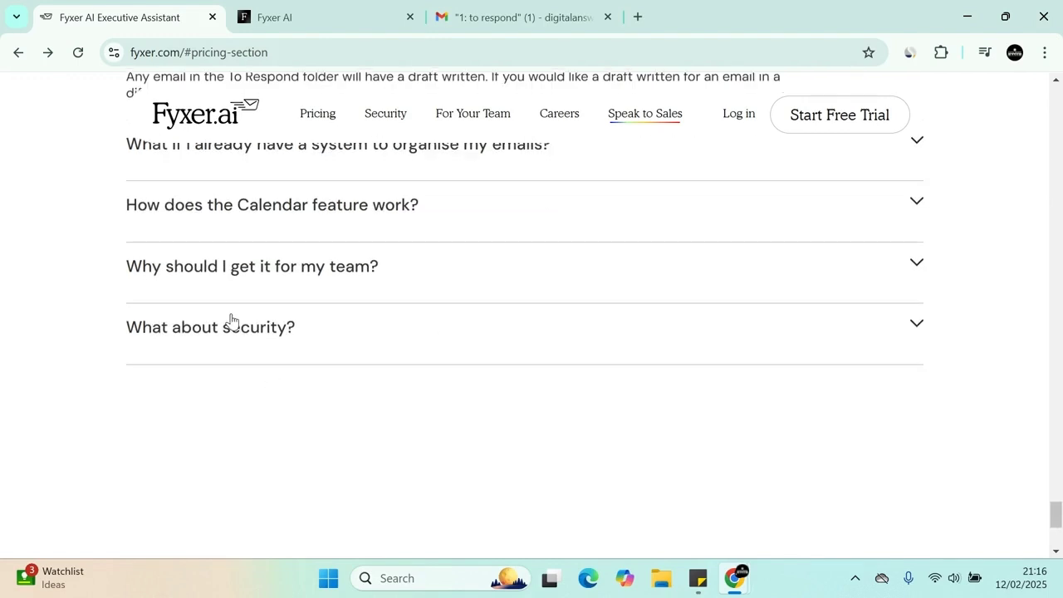
Step: Read the FAQ answers on how the Calendar feature works and why to get Fyxer for a team
click(370, 209)
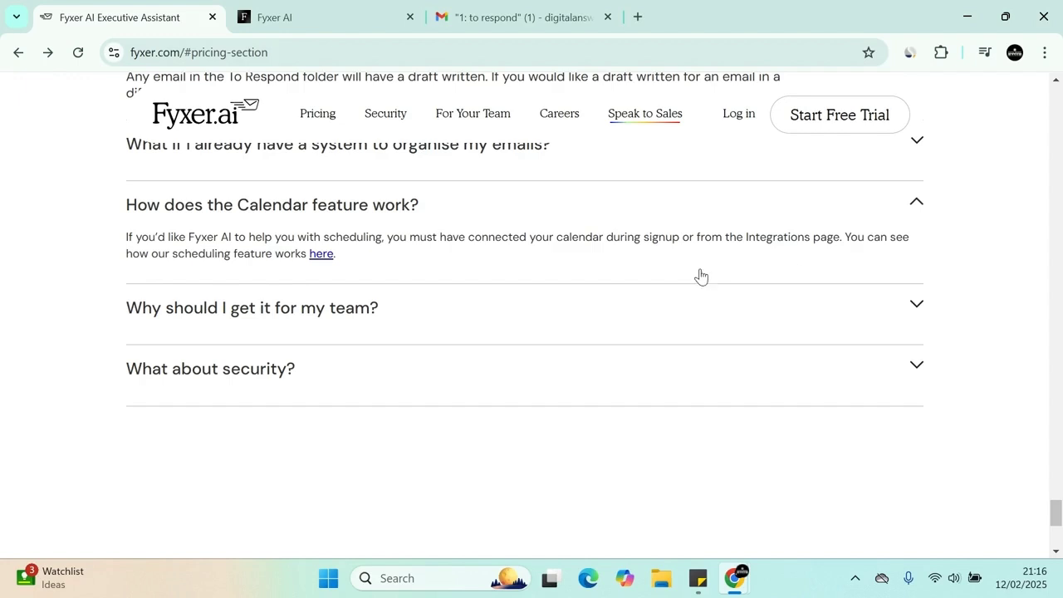
click(295, 208)
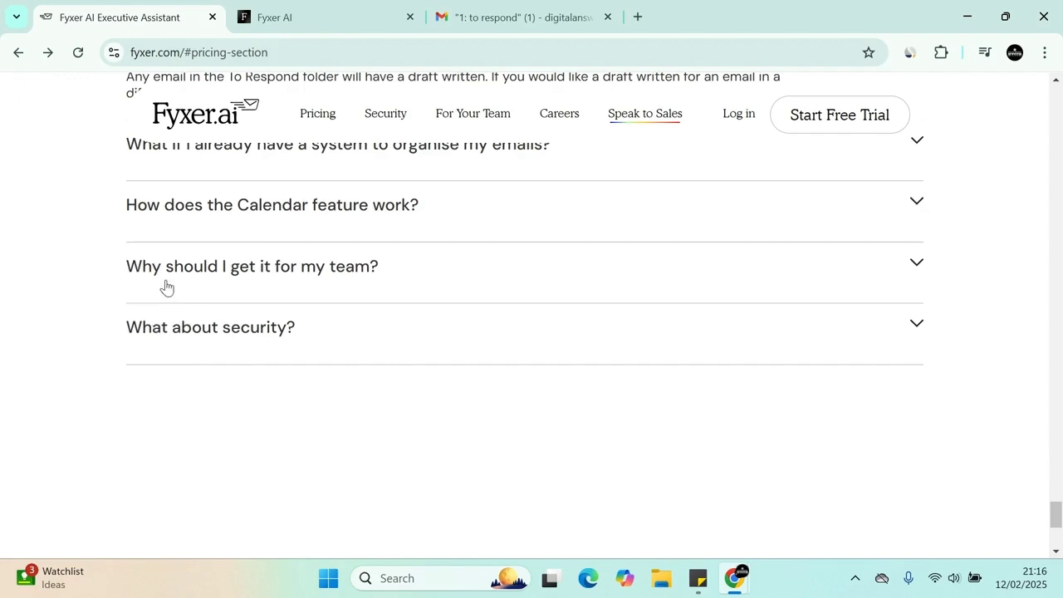
click(208, 281)
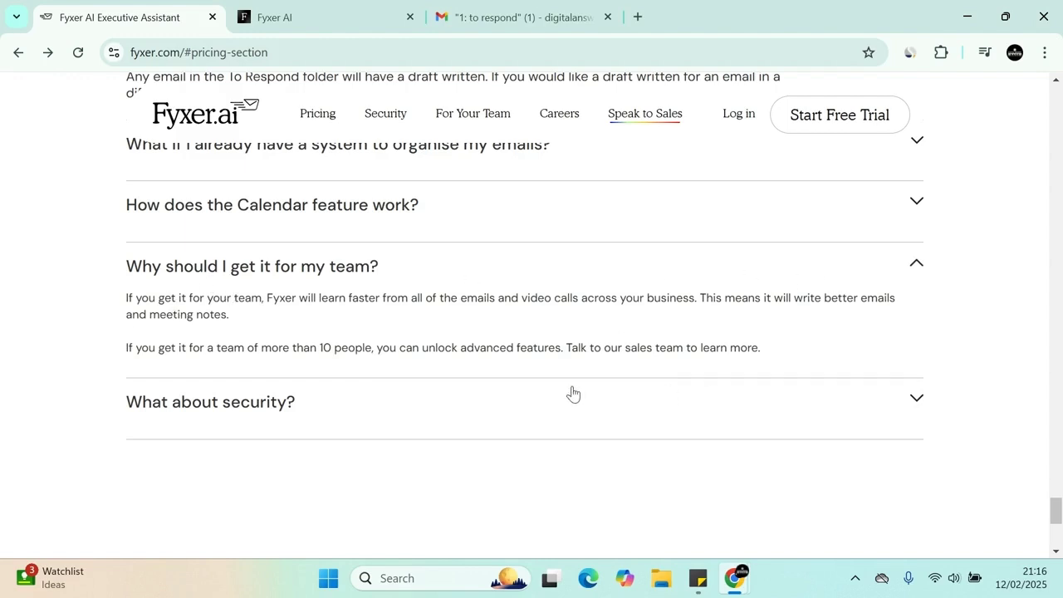
Step: Collapse the FAQ answer about getting Fyxer for a team and read the answer on security
click(295, 281)
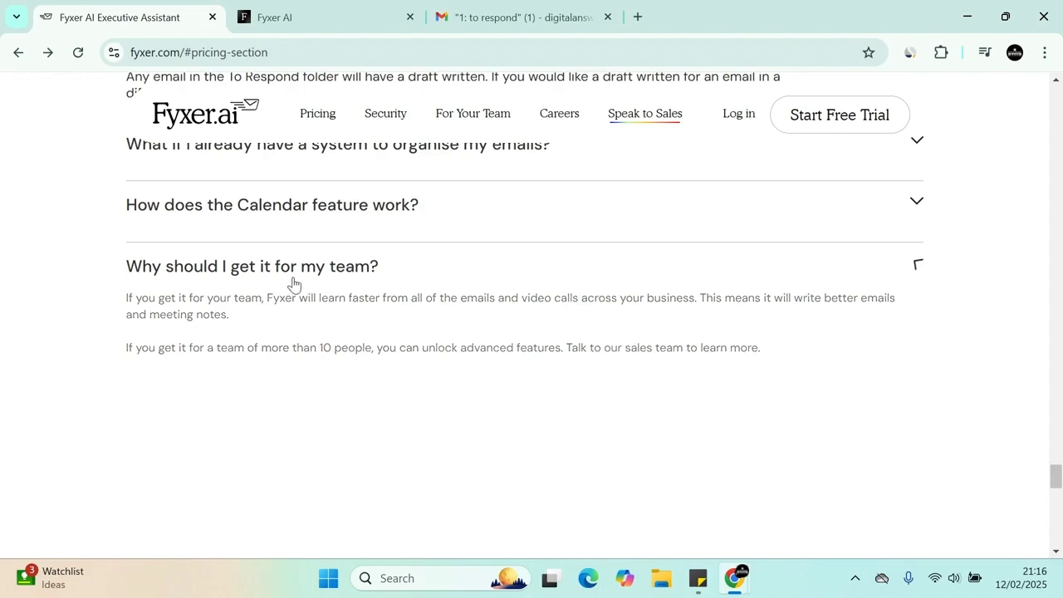
click(257, 335)
scroll(260, 332, down, 2)
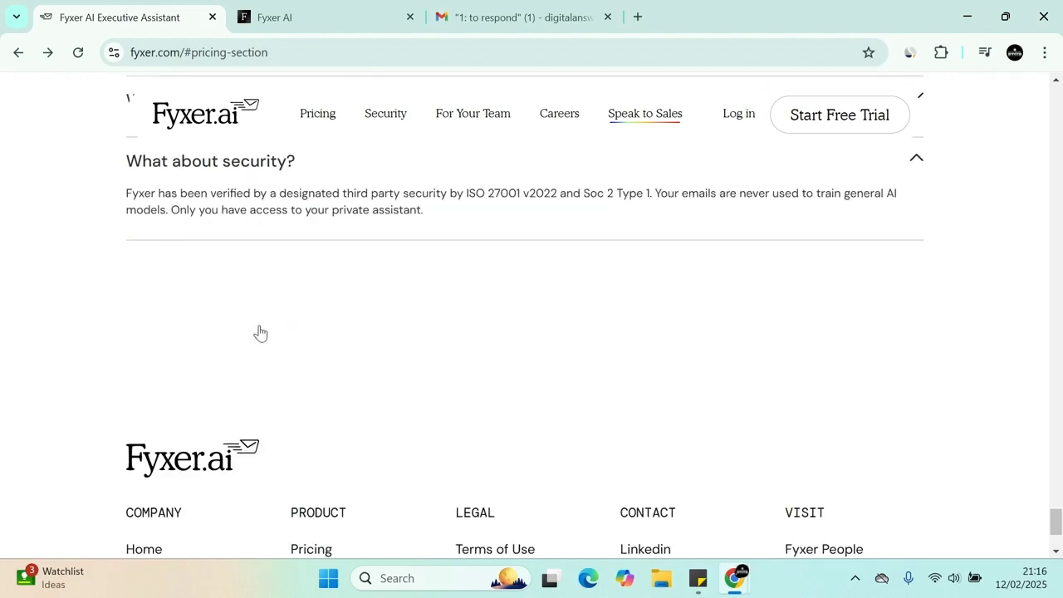
scroll(260, 332, up, 1)
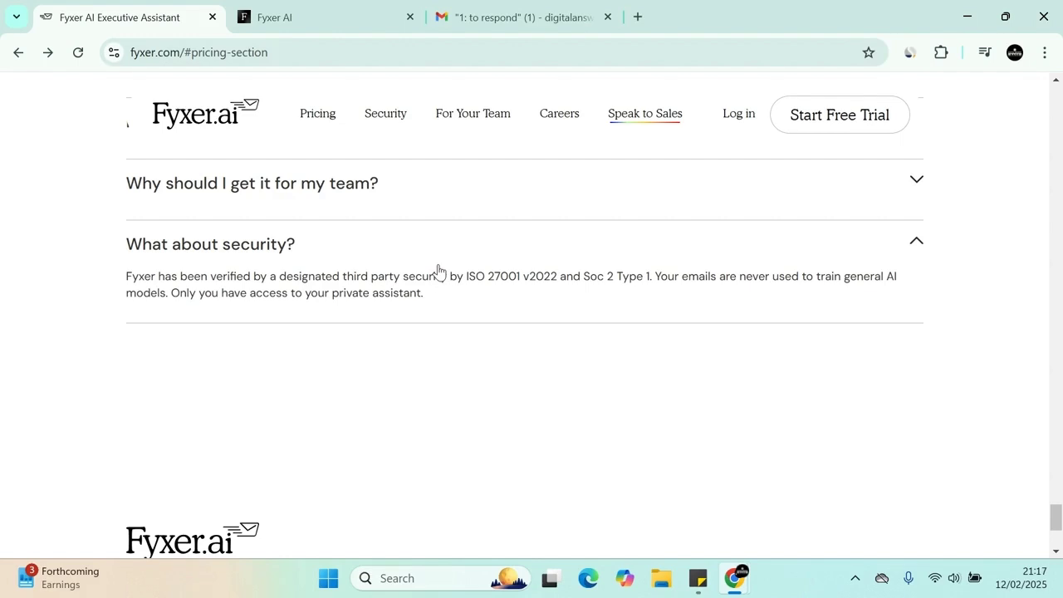
scroll(439, 270, down, 1)
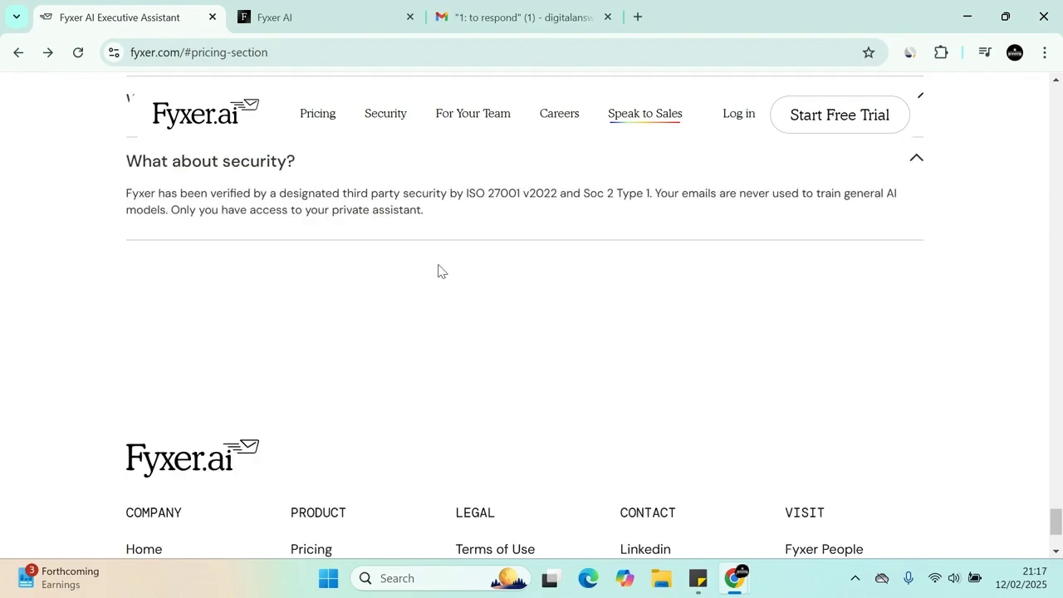
Step: Visit the Fyxer People site linked in the website footer and return to the Fyxer AI homepage
scroll(439, 265, down, 2)
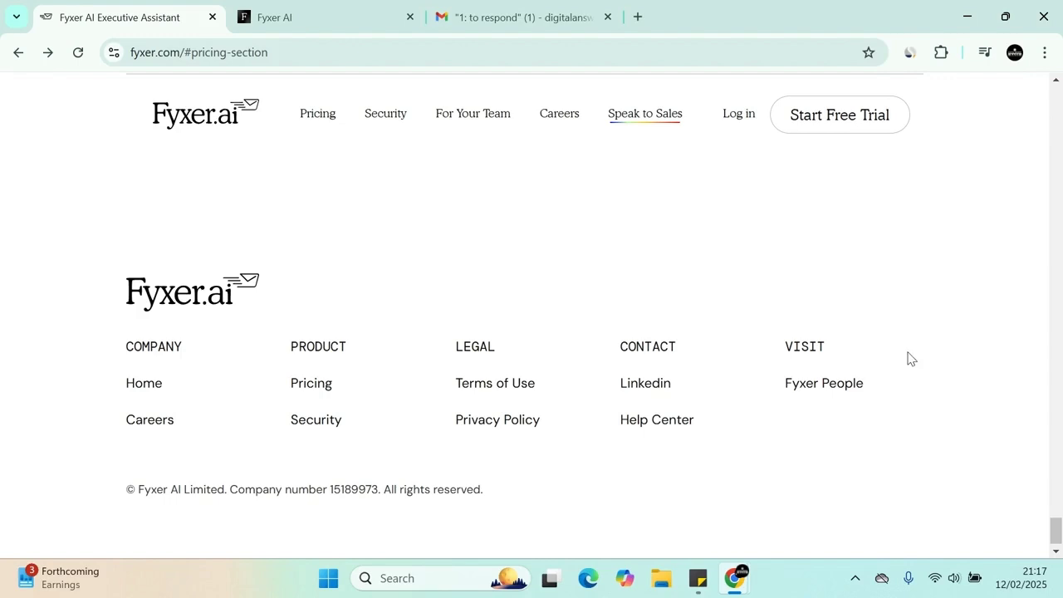
click(844, 388)
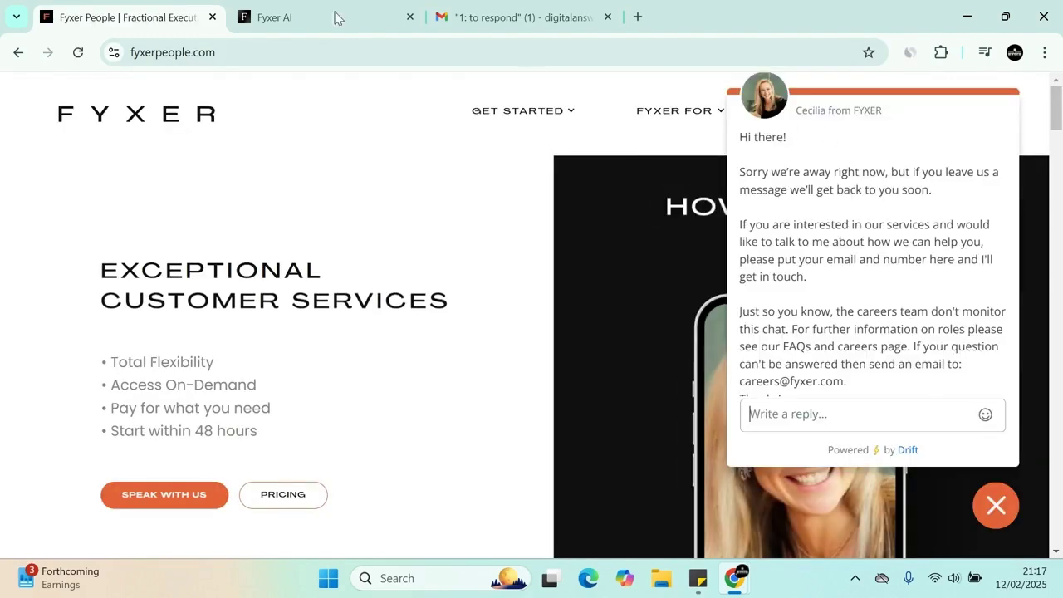
click(18, 52)
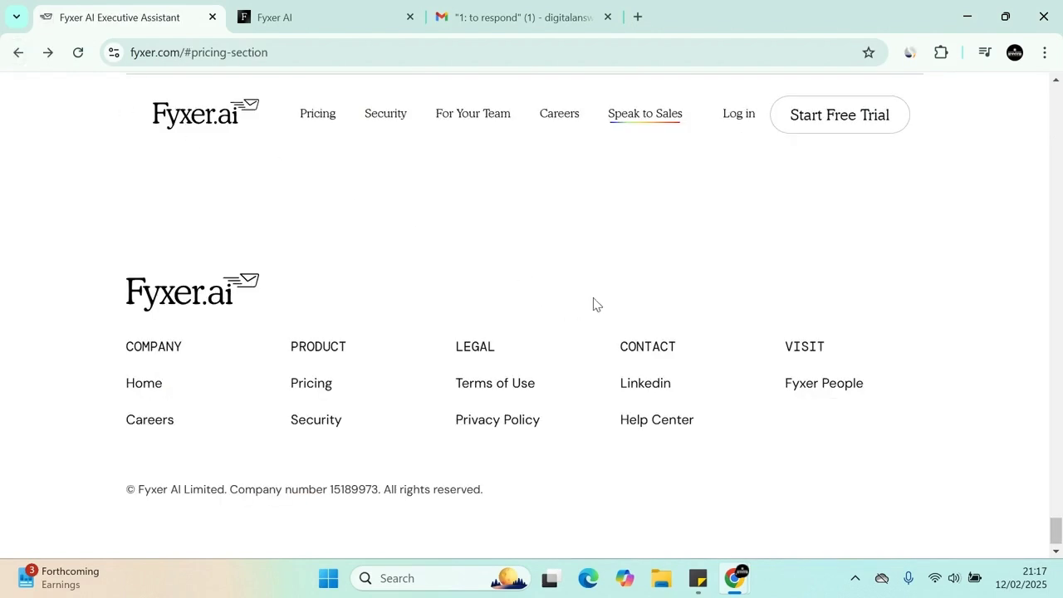
Step: Go back up past the customer testimonials to the pricing section and compare the Free Trial, Standard and Enterprise plans
scroll(610, 288, up, 10)
scroll(611, 285, up, 10)
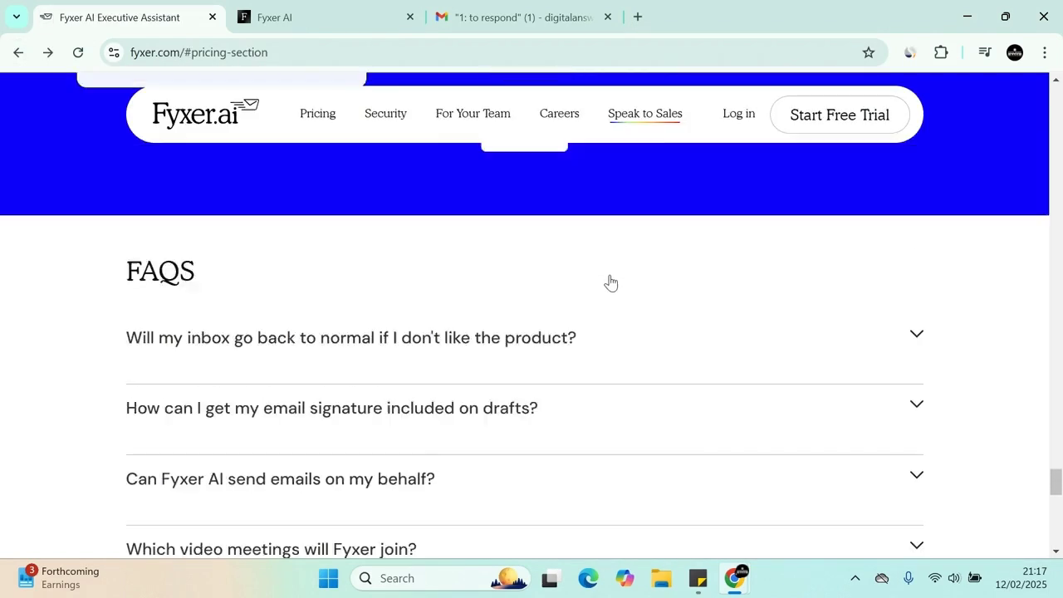
scroll(619, 241, up, 2)
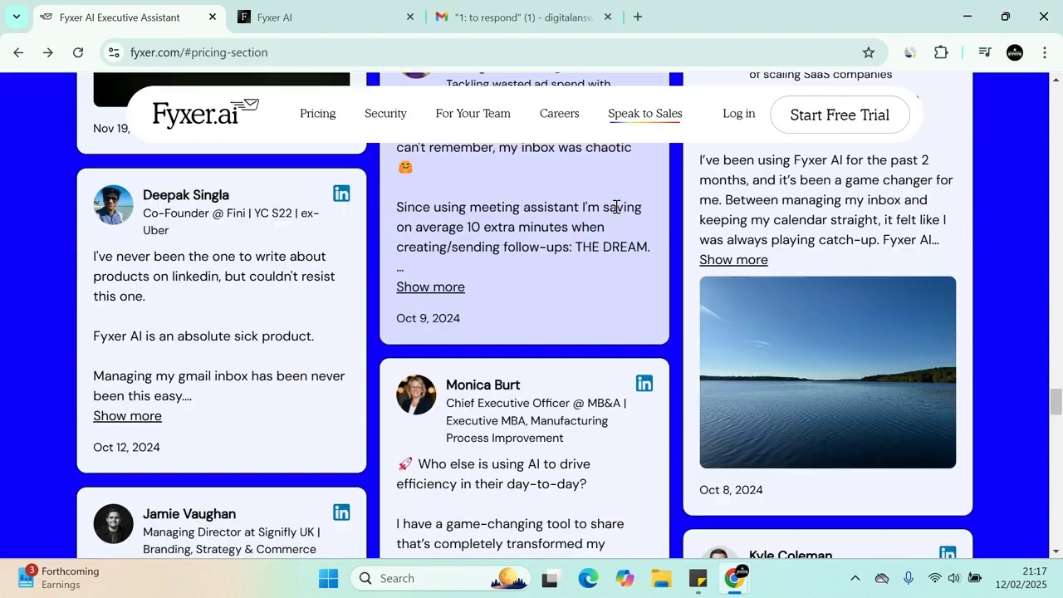
scroll(603, 193, up, 10)
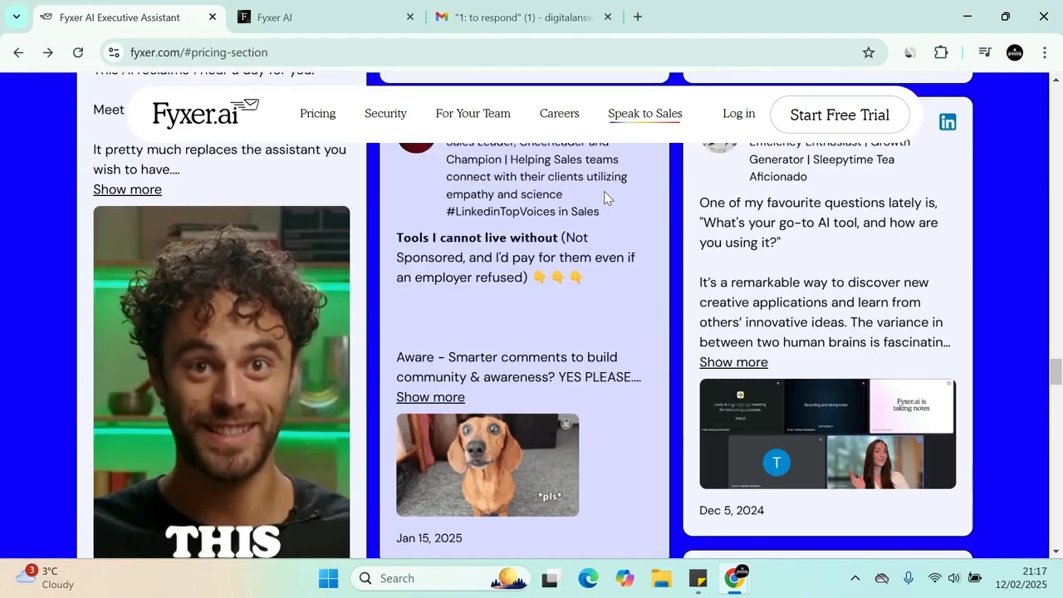
scroll(585, 188, up, 1)
scroll(584, 188, down, 1)
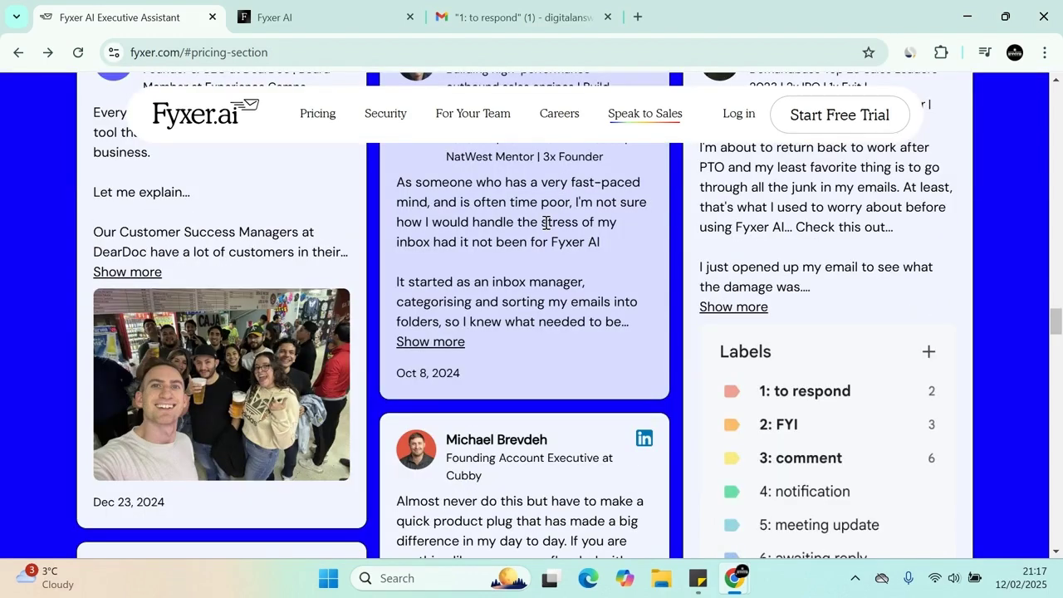
scroll(548, 216, up, 12)
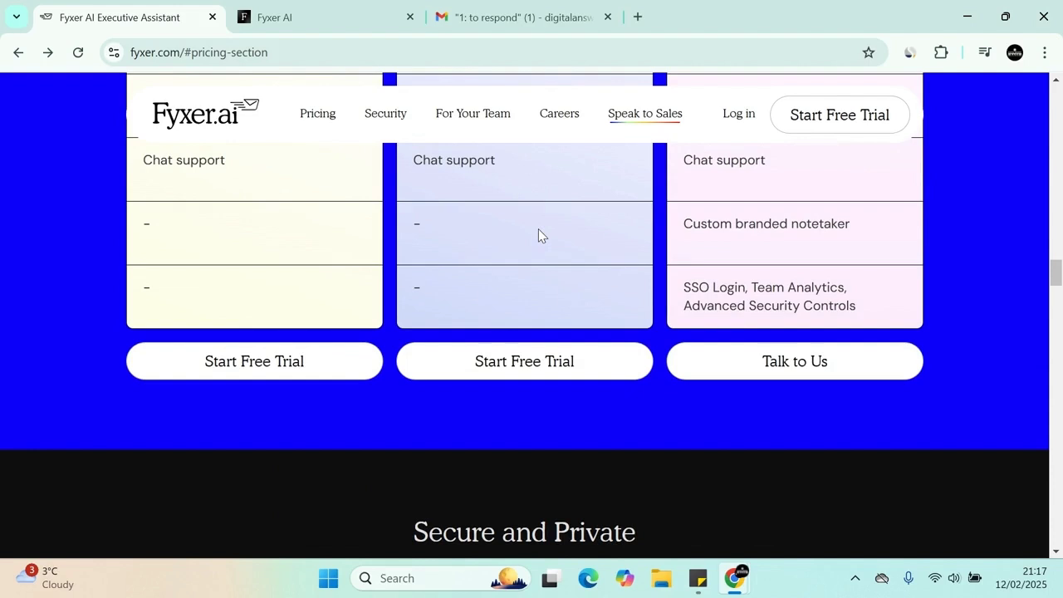
scroll(538, 235, up, 3)
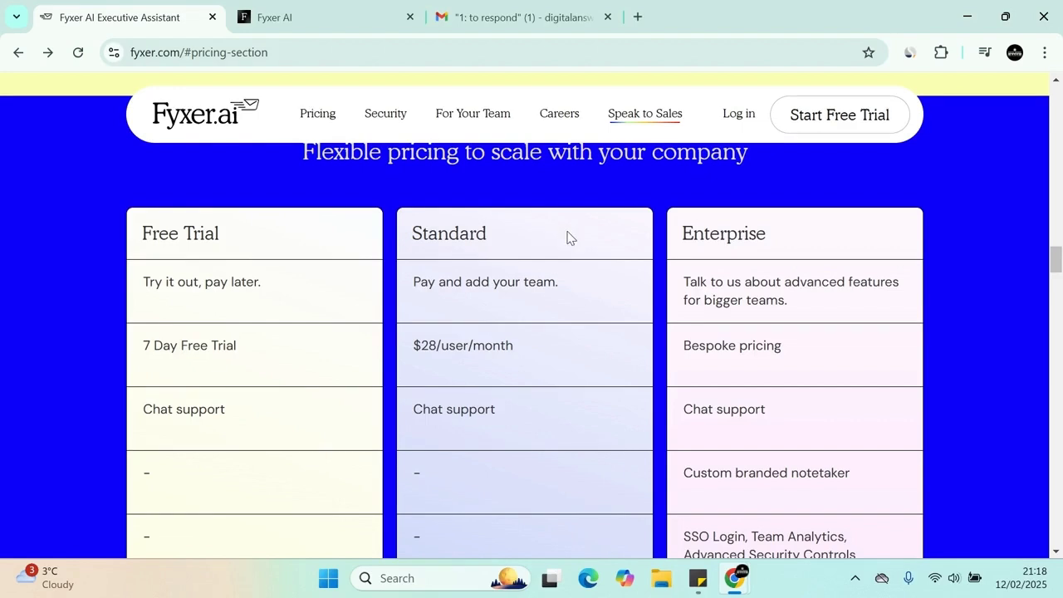
scroll(508, 230, up, 1)
scroll(496, 186, down, 2)
scroll(491, 190, down, 1)
scroll(491, 189, up, 3)
scroll(66, 459, down, 1)
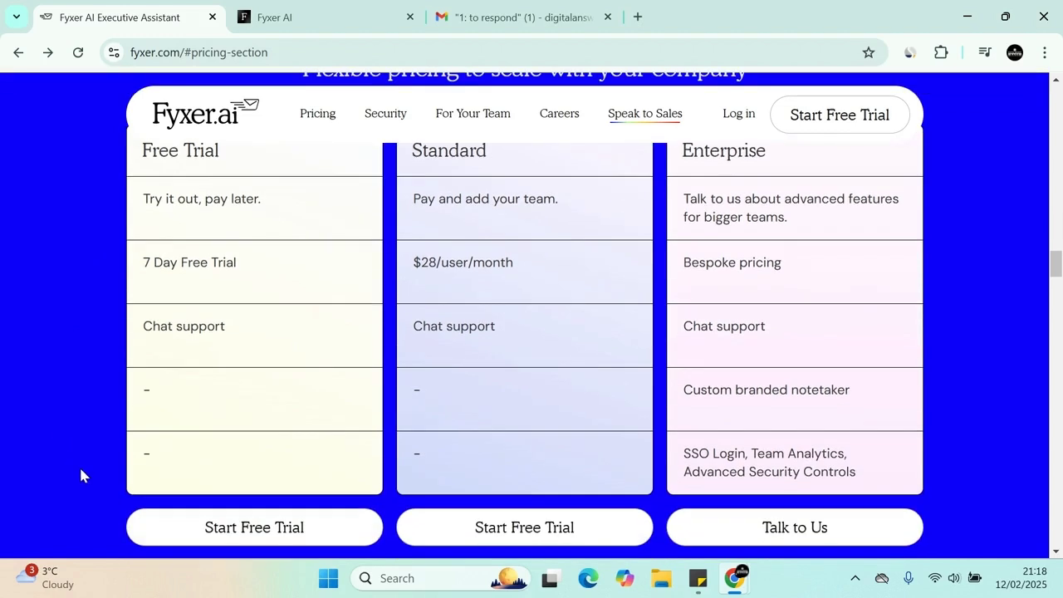
scroll(266, 210, up, 1)
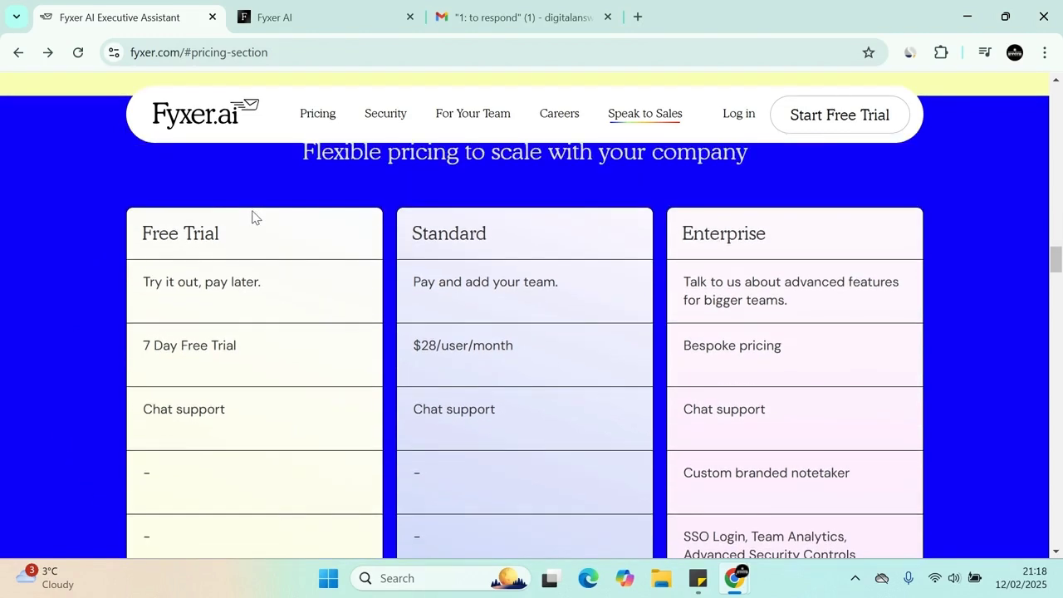
scroll(253, 217, down, 1)
scroll(254, 216, up, 1)
scroll(770, 263, down, 1)
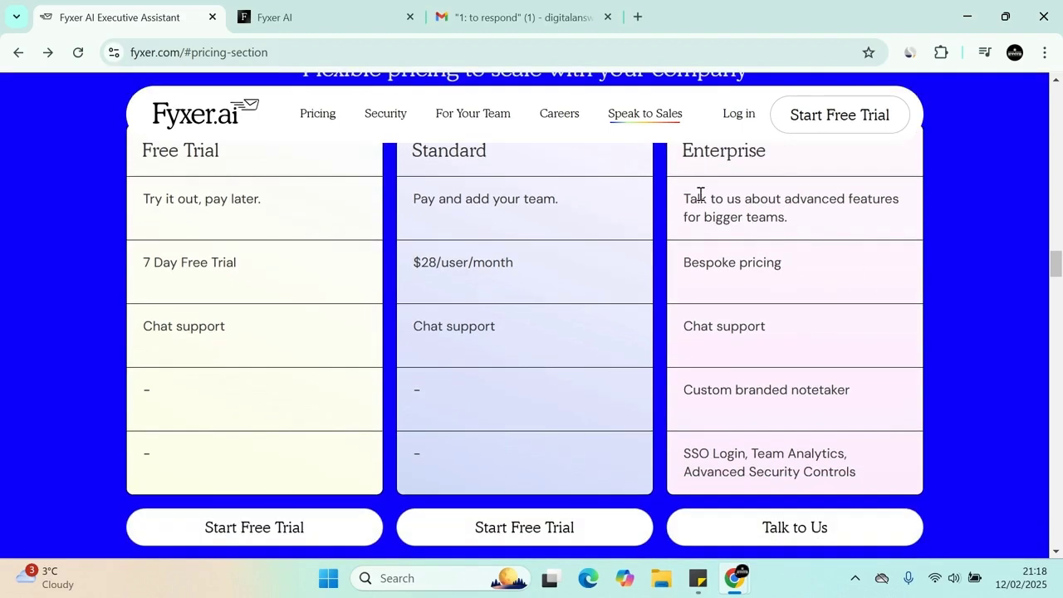
scroll(795, 391, up, 2)
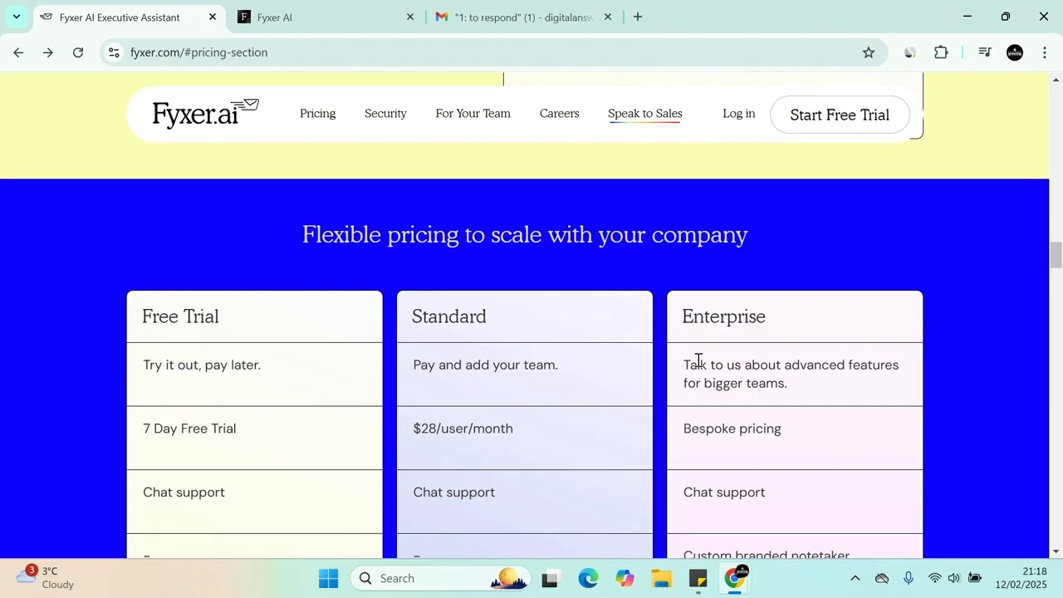
scroll(748, 359, down, 2)
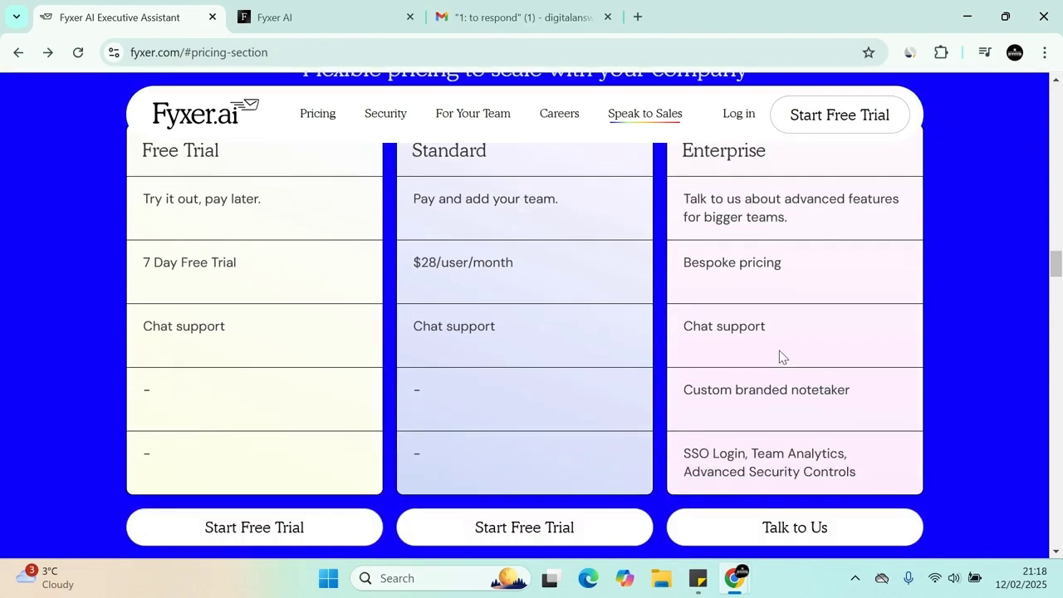